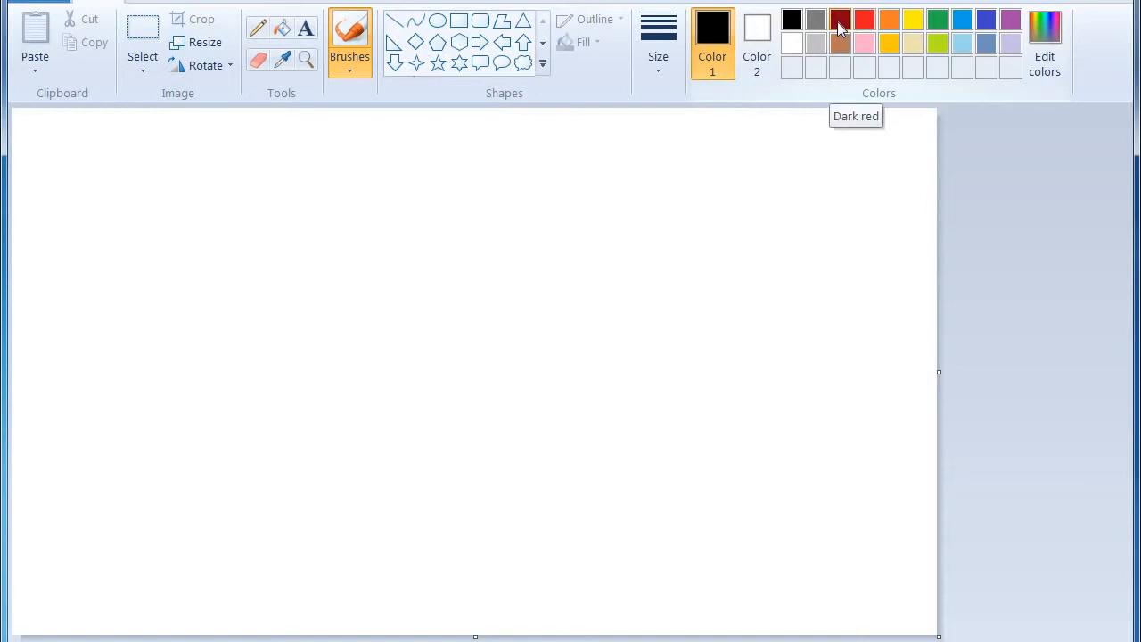
- Paint a dark red band across the full width of the canvas along its upper edge
left_click(839, 19)
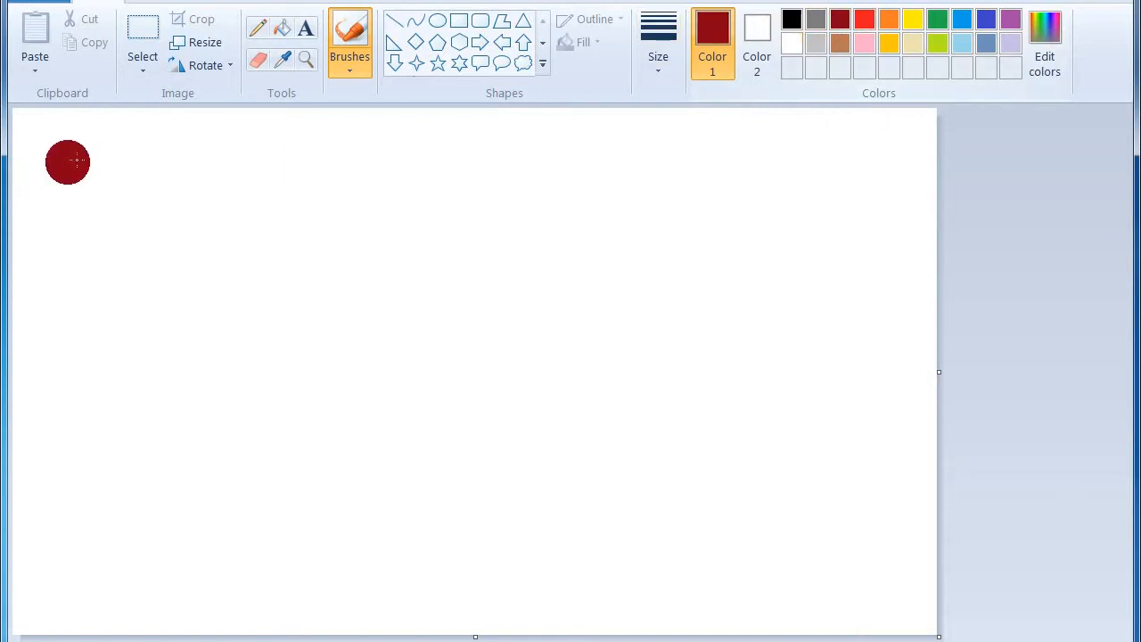
mouse_move(18, 126)
left_mouse_down()
mouse_move(922, 119)
mouse_move(4, 119)
mouse_move(1136, 157)
left_mouse_up()
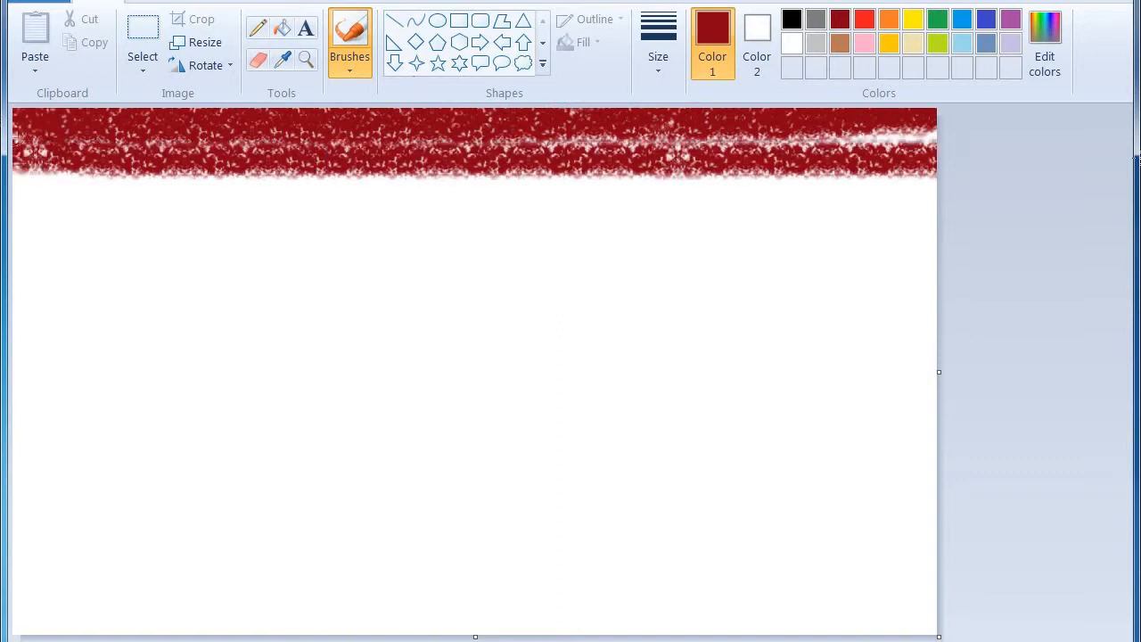
mouse_move(945, 141)
left_mouse_down()
mouse_move(72, 151)
mouse_move(231, 183)
mouse_move(1027, 183)
mouse_move(890, 200)
mouse_move(89, 199)
mouse_move(13, 221)
mouse_move(486, 223)
left_mouse_up()
left_click_drag(633, 223, 1109, 217)
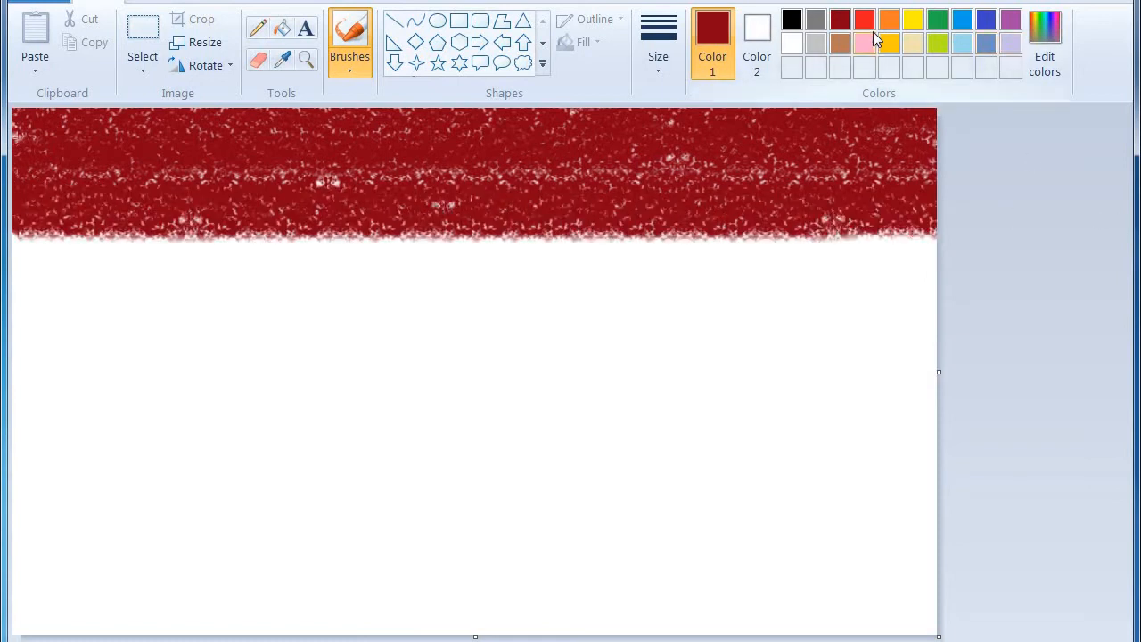
- Choose bright red from the basic colors and paint a full-width band below the dark red one
left_click(1034, 40)
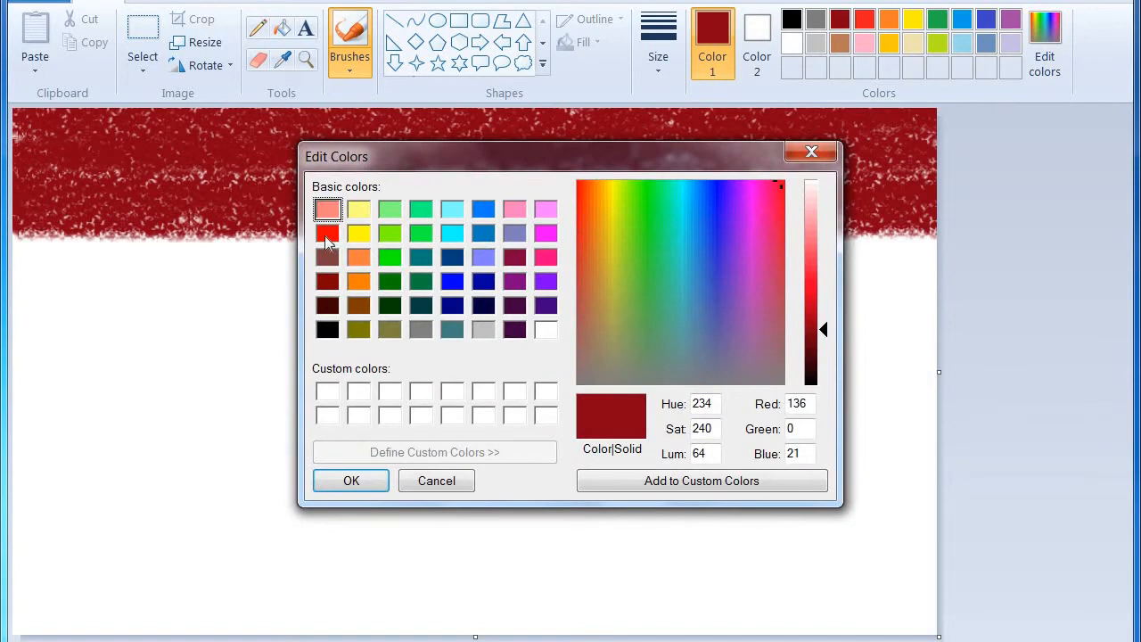
left_click(328, 234)
left_click(344, 486)
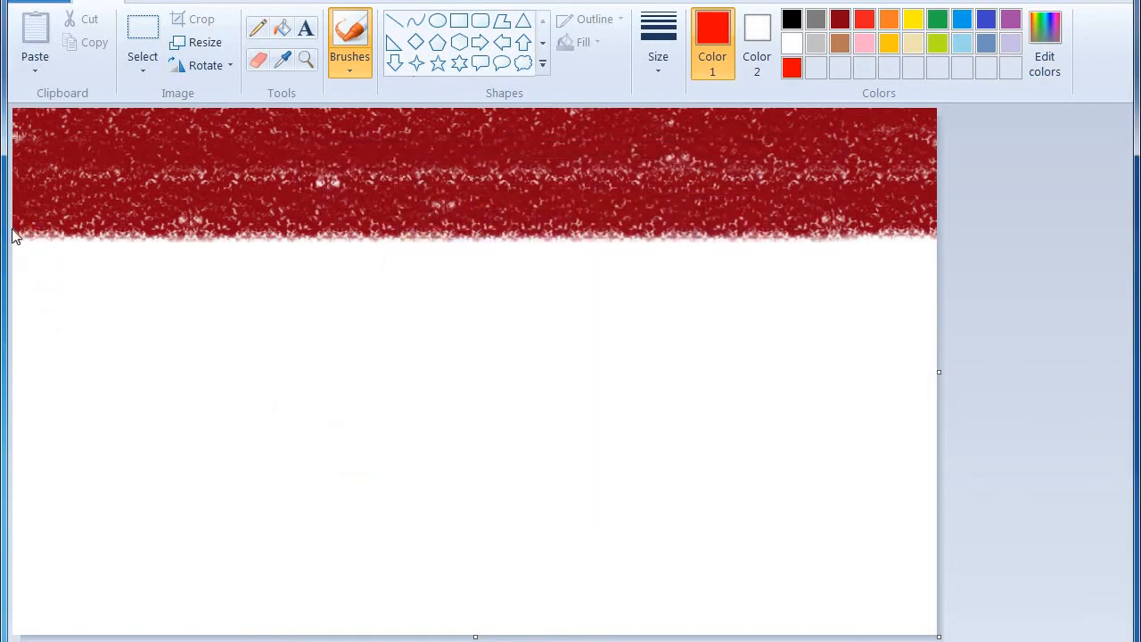
mouse_move(21, 229)
left_mouse_down()
mouse_move(56, 253)
mouse_move(942, 256)
mouse_move(513, 268)
mouse_move(8, 264)
mouse_move(323, 239)
mouse_move(971, 227)
mouse_move(942, 273)
mouse_move(531, 290)
mouse_move(13, 288)
mouse_move(15, 298)
mouse_move(407, 308)
mouse_move(977, 304)
mouse_move(800, 323)
mouse_move(103, 323)
mouse_move(360, 307)
mouse_move(996, 319)
left_mouse_up()
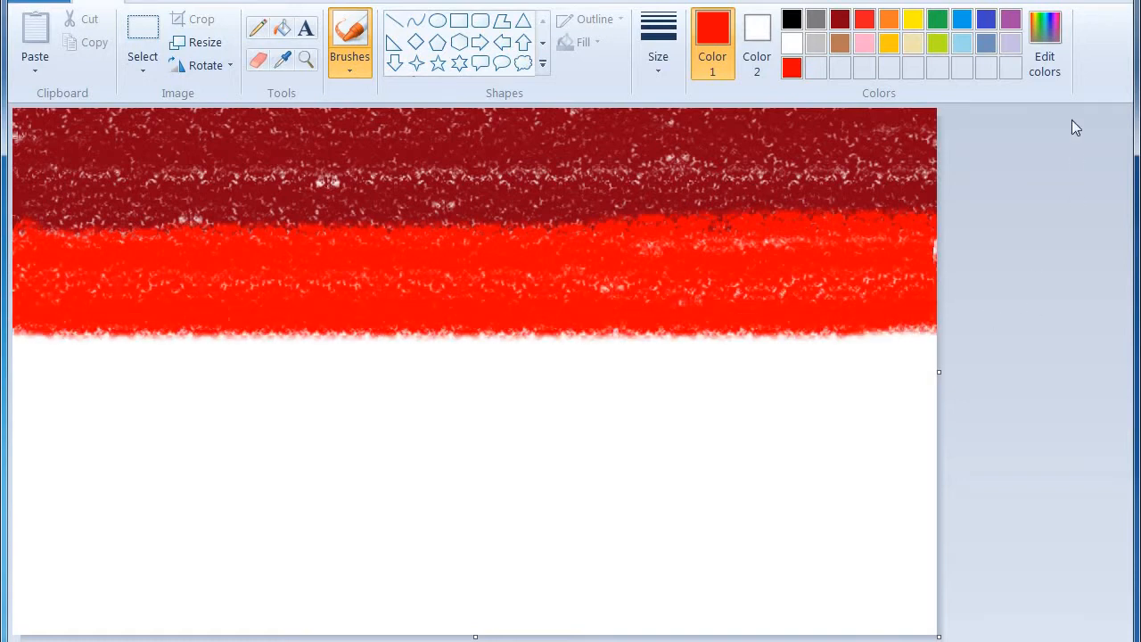
- Choose pure blue (0, 0, 255) and paint a full-width band below the bright red one
left_click(1045, 49)
left_click(453, 282)
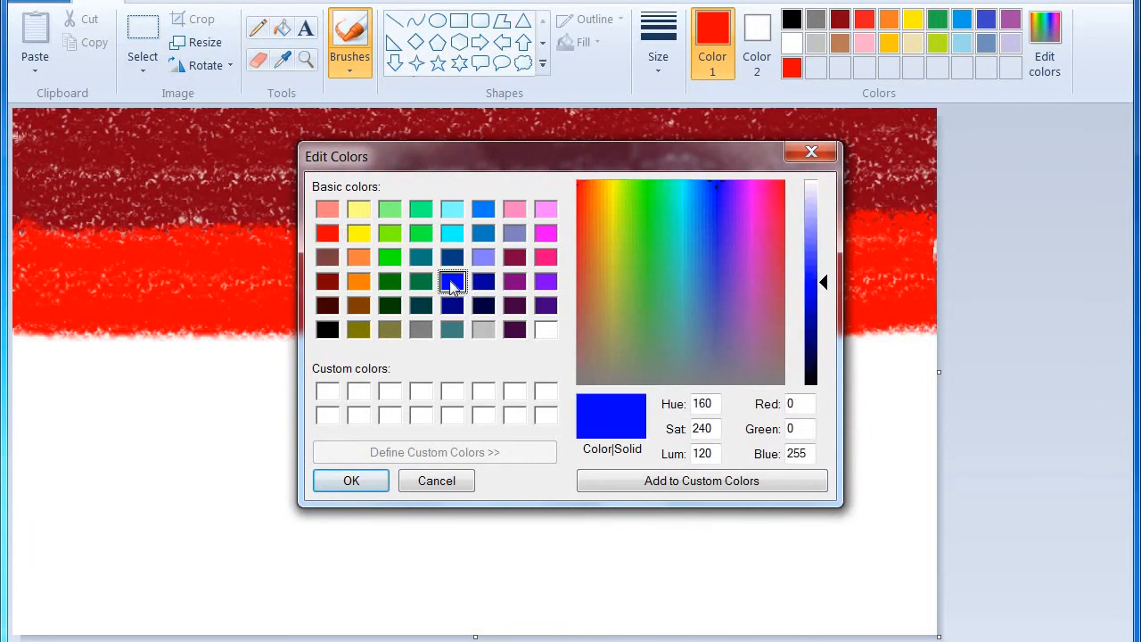
left_click(351, 481)
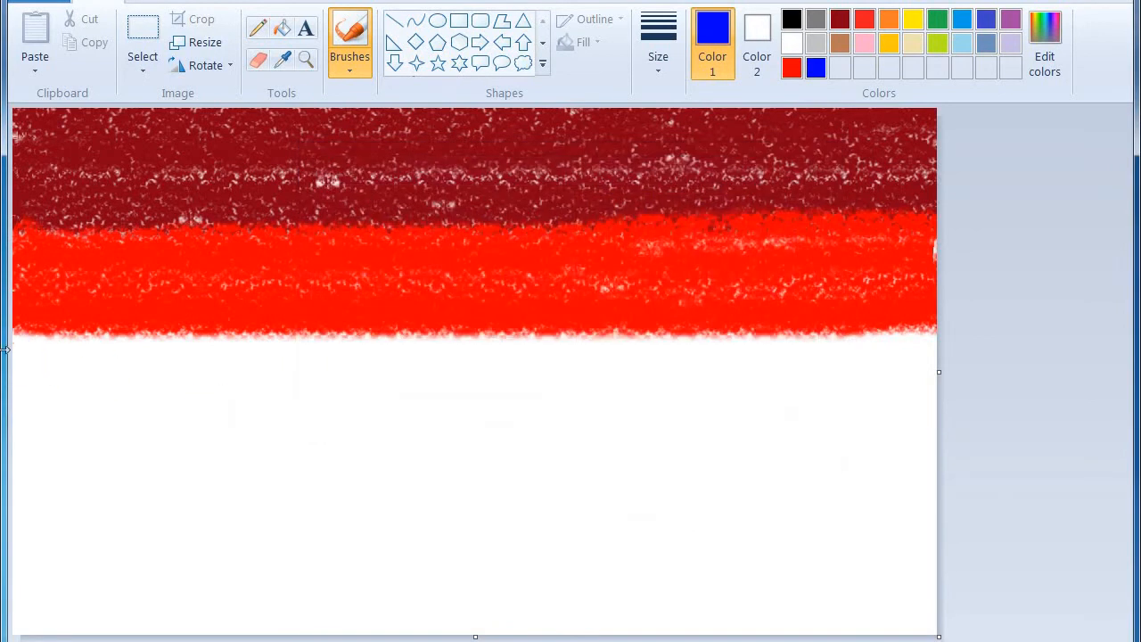
mouse_move(11, 343)
left_mouse_down()
mouse_move(876, 339)
mouse_move(606, 368)
mouse_move(14, 374)
mouse_move(739, 390)
mouse_move(51, 392)
mouse_move(71, 408)
mouse_move(931, 437)
mouse_move(151, 410)
mouse_move(1037, 407)
mouse_move(597, 413)
mouse_move(45, 441)
mouse_move(1034, 437)
mouse_move(27, 450)
mouse_move(945, 464)
mouse_move(29, 449)
left_mouse_up()
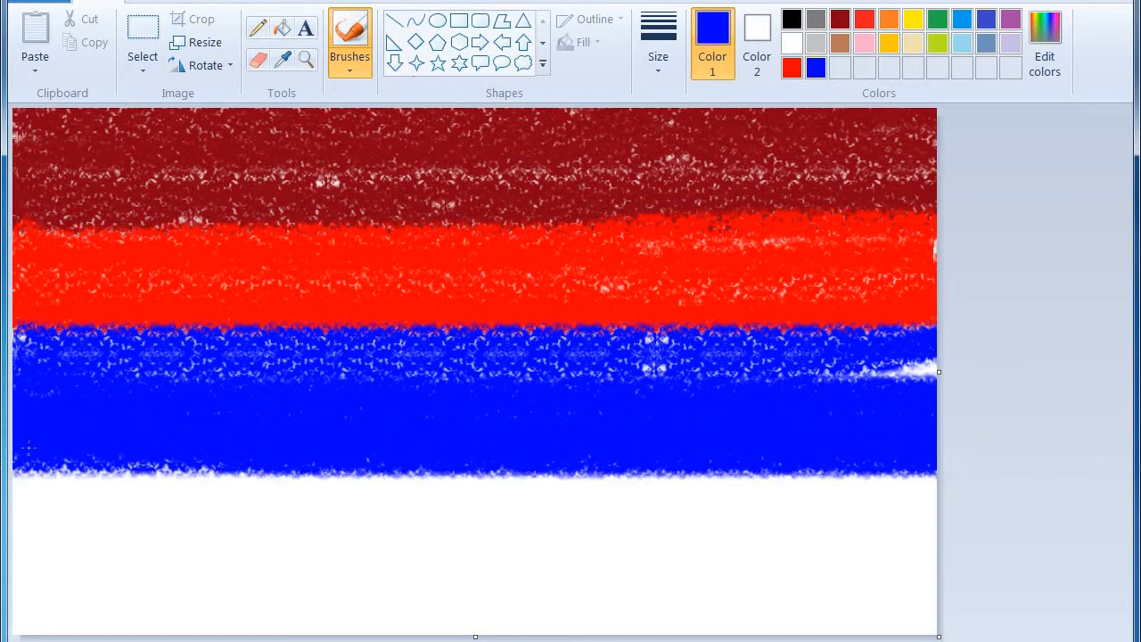
- Choose bright yellow, paint a wide band below the blue one, and cover the white gap at the blue band's right end
left_click(1056, 55)
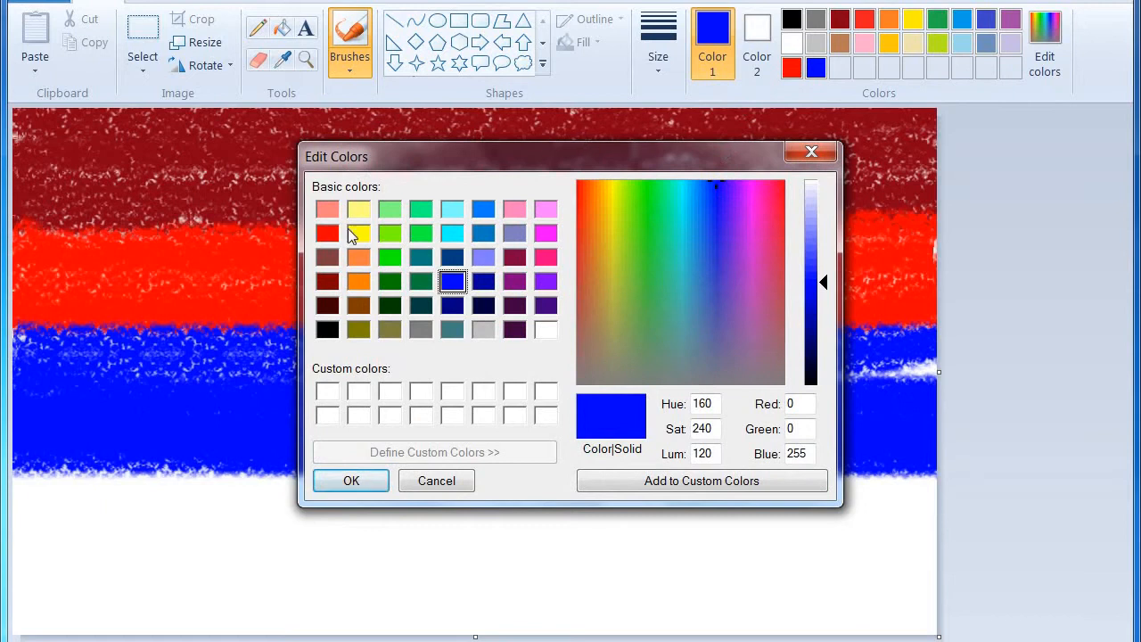
left_click(354, 235)
left_click(328, 481)
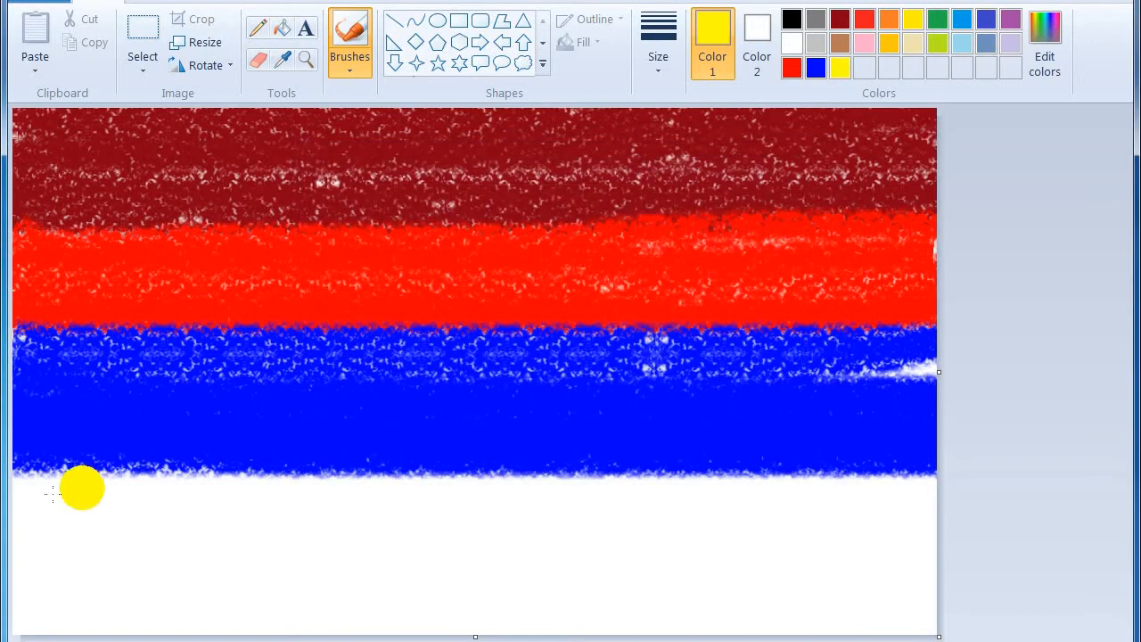
mouse_move(20, 491)
left_mouse_down()
mouse_move(736, 461)
mouse_move(673, 468)
left_mouse_up()
mouse_move(382, 469)
left_mouse_down()
mouse_move(18, 482)
mouse_move(740, 512)
mouse_move(606, 492)
mouse_move(136, 508)
mouse_move(1013, 529)
mouse_move(191, 541)
mouse_move(36, 521)
mouse_move(433, 533)
left_mouse_up()
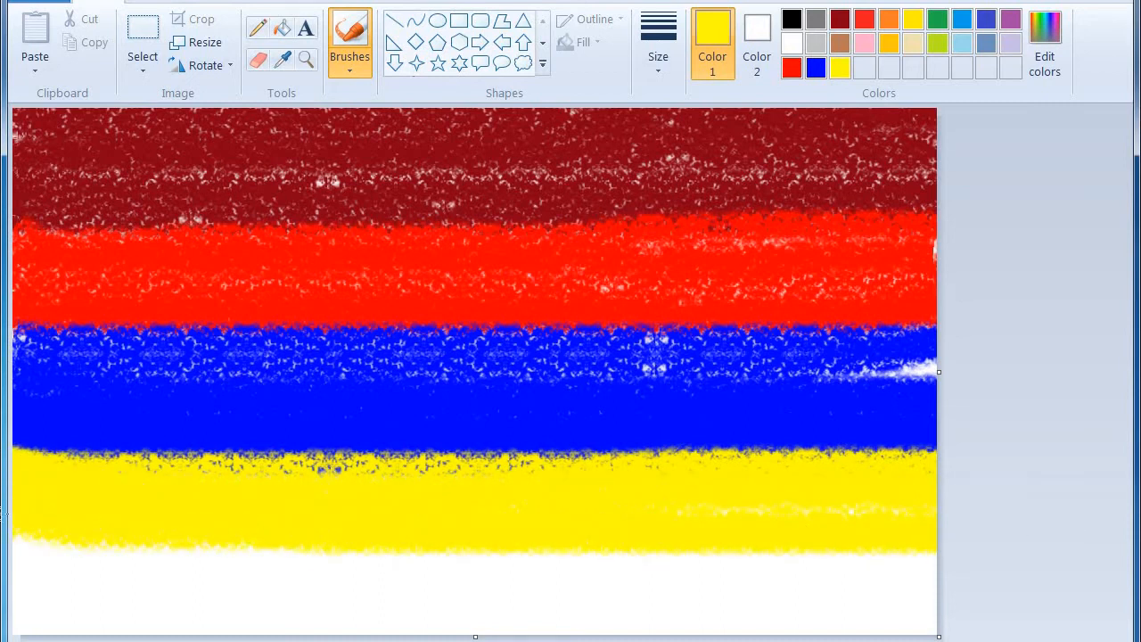
mouse_move(18, 535)
left_mouse_down()
mouse_move(802, 573)
mouse_move(19, 570)
left_mouse_up()
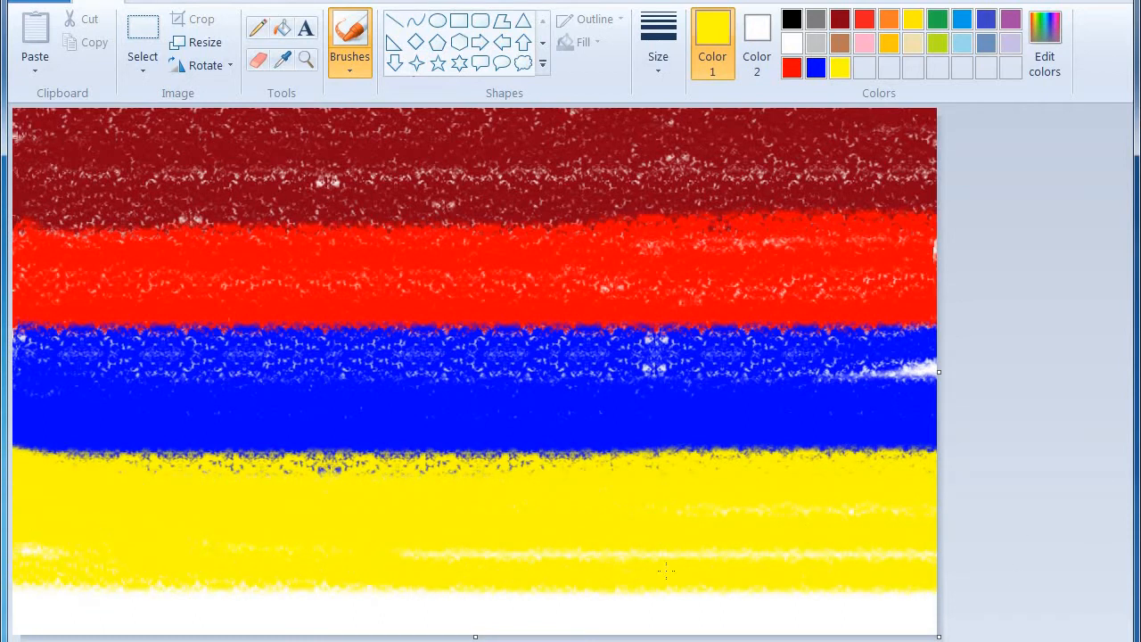
mouse_move(666, 571)
left_mouse_down()
mouse_move(933, 582)
mouse_move(642, 539)
mouse_move(903, 547)
left_mouse_up()
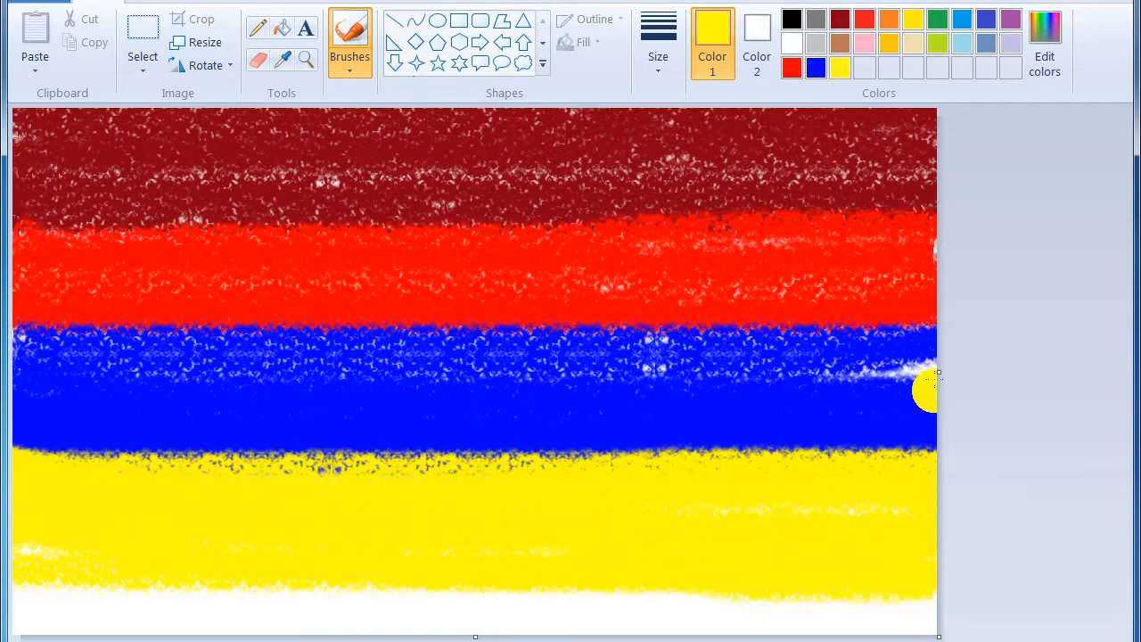
left_click_drag(927, 385, 808, 385)
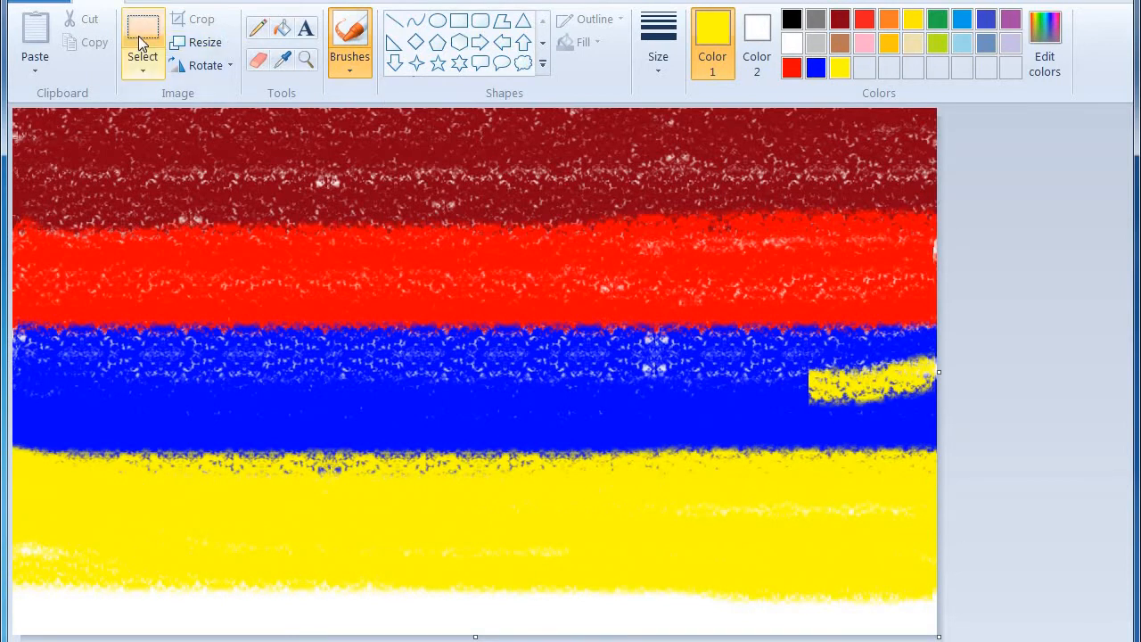
- Paint a white patch in the middle of the bright red band and trim its upper edge with bright red
left_click(790, 45)
mouse_move(306, 223)
left_mouse_down()
mouse_move(682, 227)
mouse_move(328, 231)
mouse_move(479, 256)
mouse_move(350, 254)
mouse_move(548, 261)
mouse_move(294, 260)
mouse_move(633, 265)
mouse_move(329, 272)
mouse_move(563, 272)
mouse_move(421, 272)
mouse_move(430, 292)
mouse_move(524, 292)
mouse_move(379, 296)
mouse_move(548, 300)
left_mouse_up()
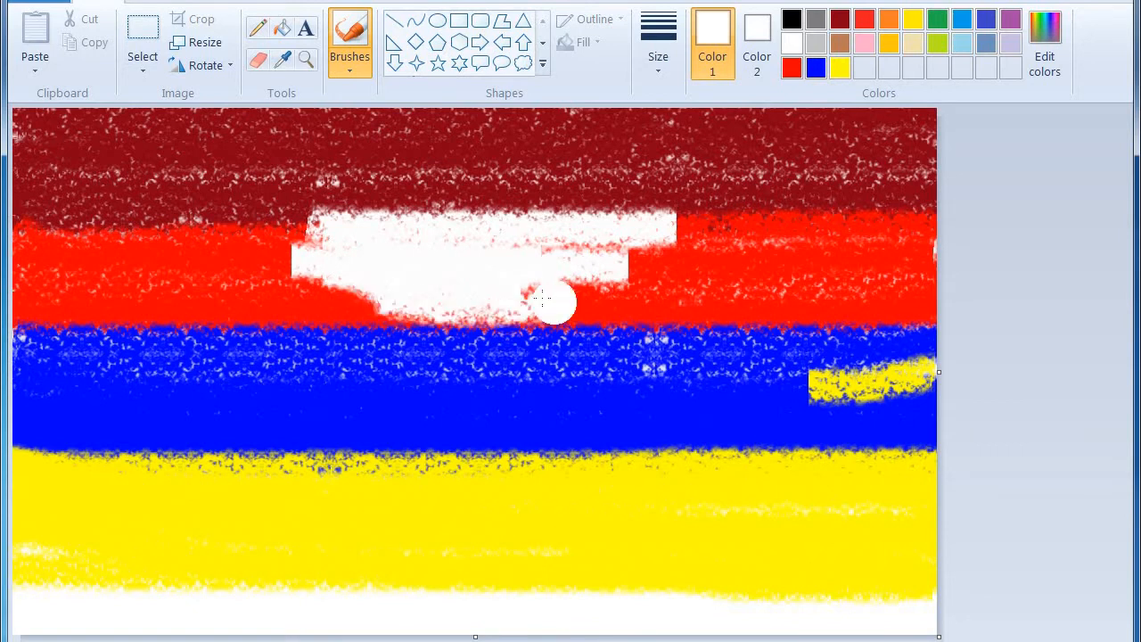
left_click(787, 68)
mouse_move(687, 224)
left_mouse_down()
mouse_move(247, 216)
mouse_move(239, 236)
mouse_move(266, 264)
mouse_move(300, 270)
mouse_move(291, 297)
mouse_move(312, 253)
left_mouse_up()
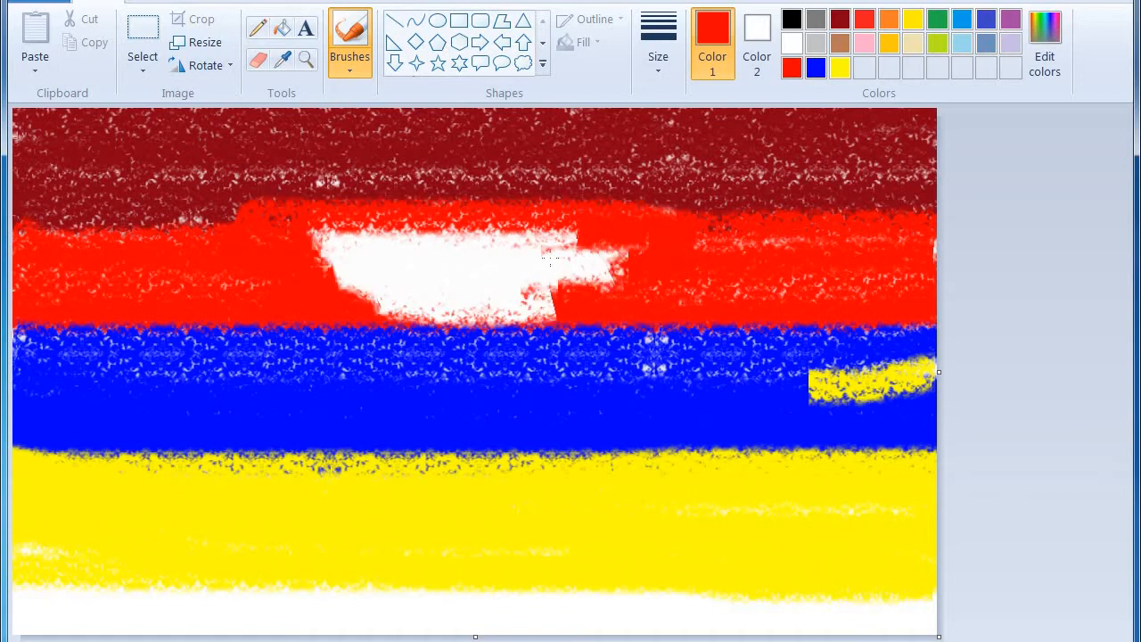
- Reshape the white patch's right side with bright red, undo the last stroke, and fill the patch in with white
mouse_move(655, 251)
left_mouse_down()
mouse_move(596, 300)
mouse_move(355, 308)
mouse_move(408, 293)
mouse_move(530, 299)
mouse_move(526, 316)
left_mouse_up()
key("ctrl+z")
left_click(792, 43)
mouse_move(426, 290)
left_mouse_down()
mouse_move(582, 264)
mouse_move(550, 258)
mouse_move(604, 259)
mouse_move(551, 243)
mouse_move(543, 285)
mouse_move(565, 298)
mouse_move(442, 302)
mouse_move(424, 286)
mouse_move(383, 299)
left_mouse_up()
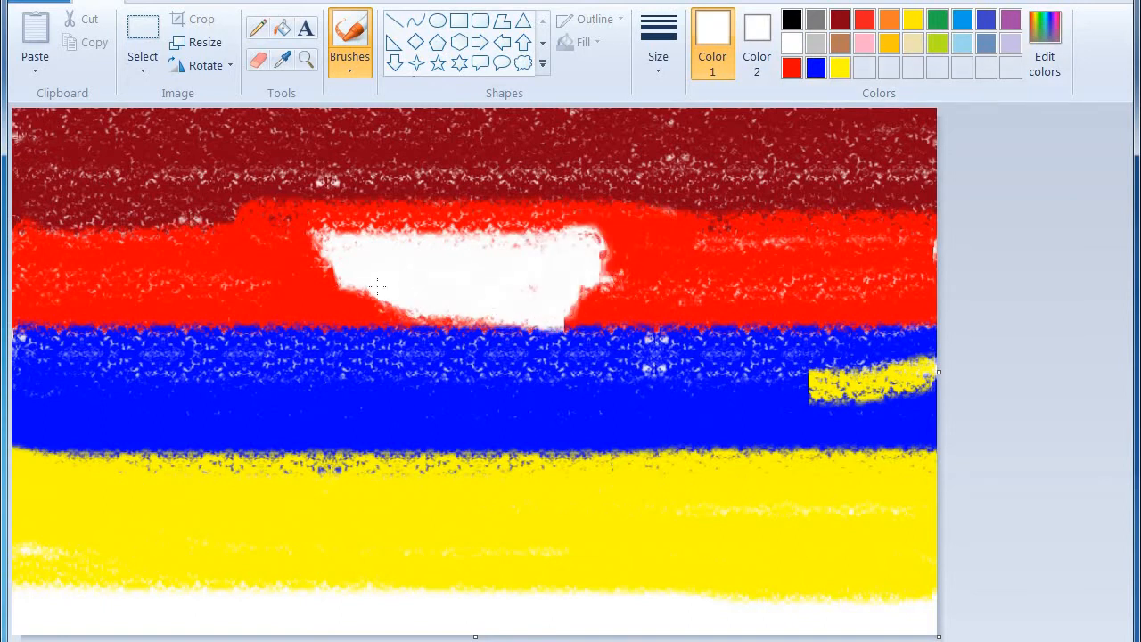
left_click(357, 173)
- Copy the image's vertical pixel value and resize the height to 6 pixels without maintaining the aspect ratio
left_click(189, 42)
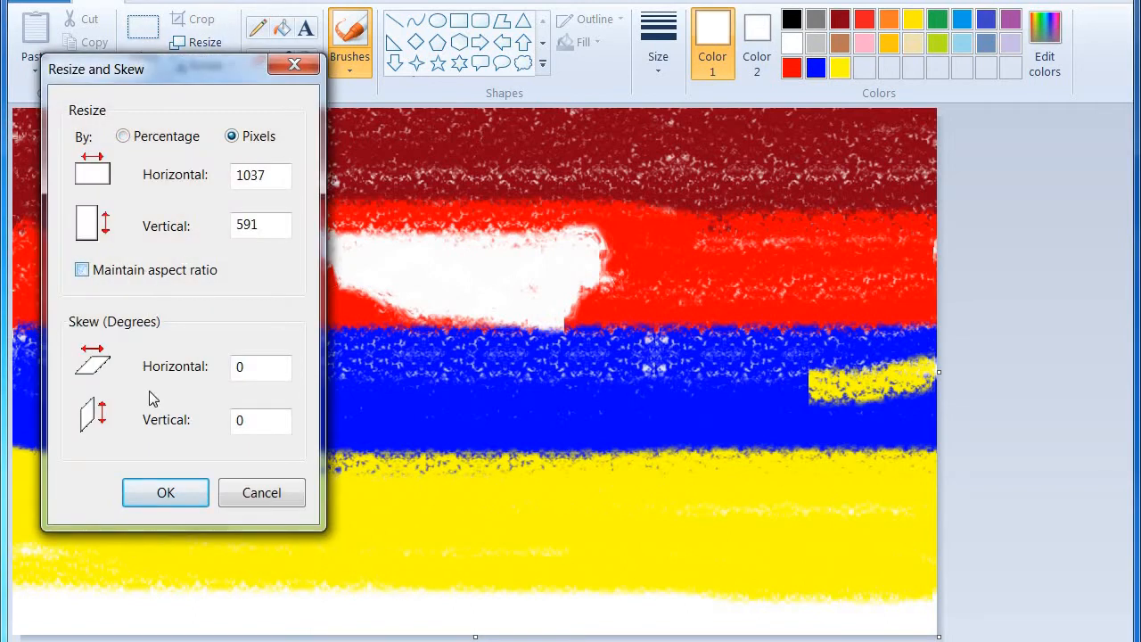
right_click(255, 224)
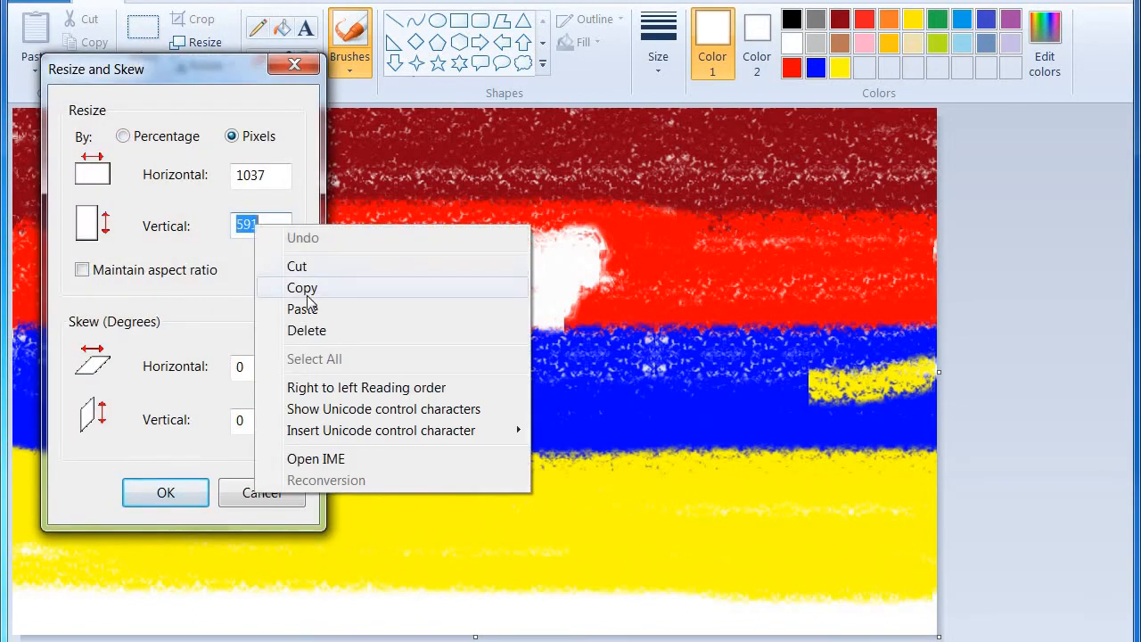
left_click(303, 285)
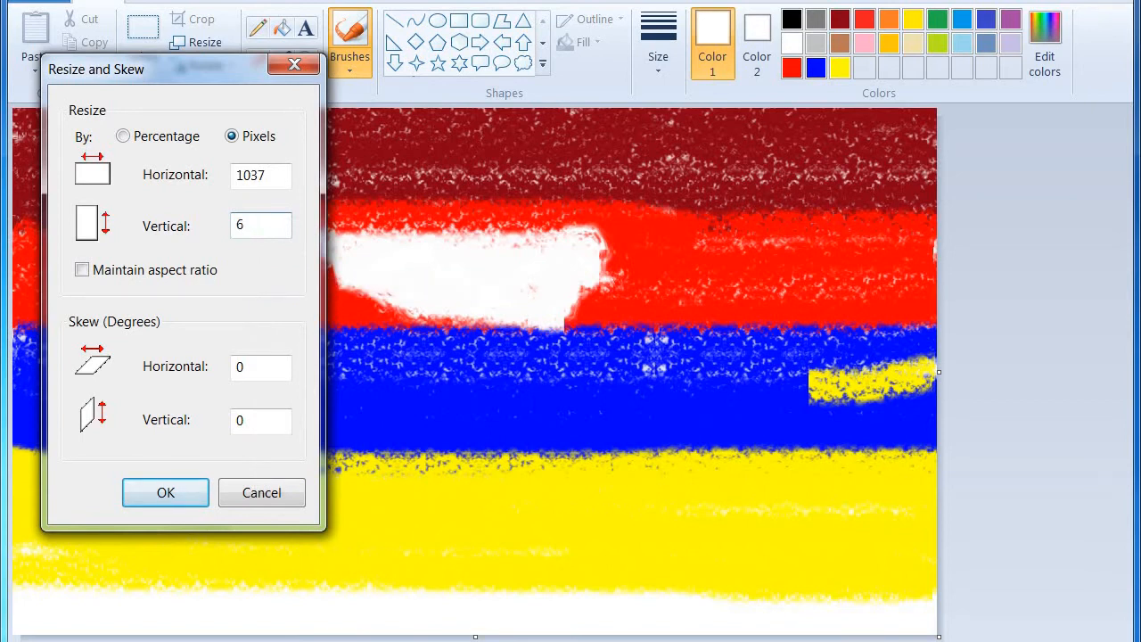
key("Return")
- Resize the image's height to the copied 591 pixels without maintaining the aspect ratio
left_click(191, 42)
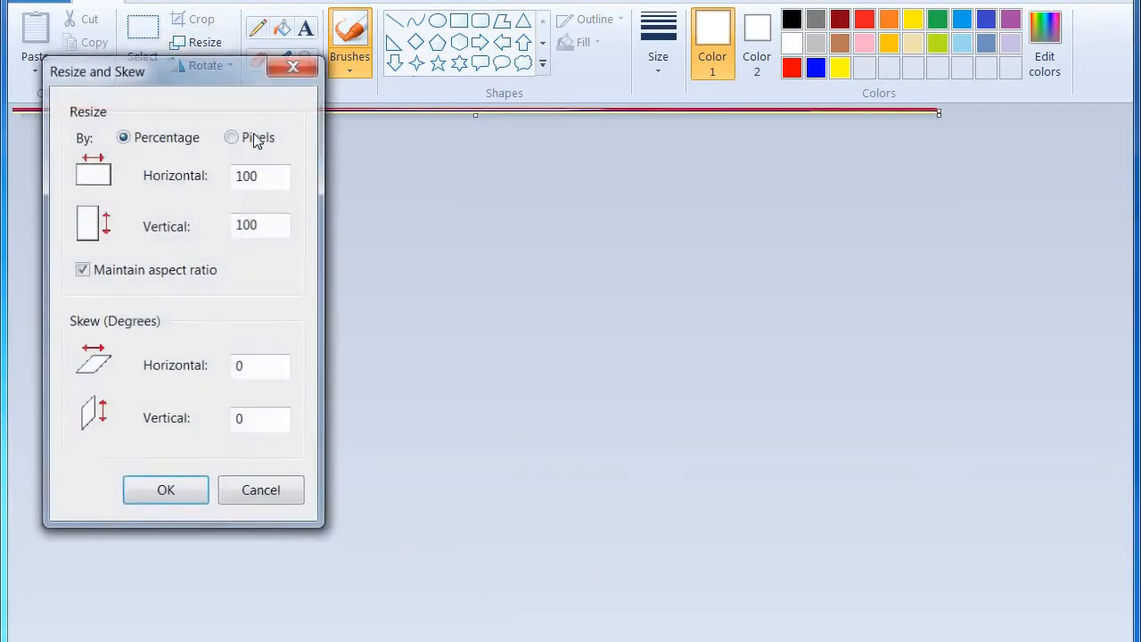
left_click(248, 137)
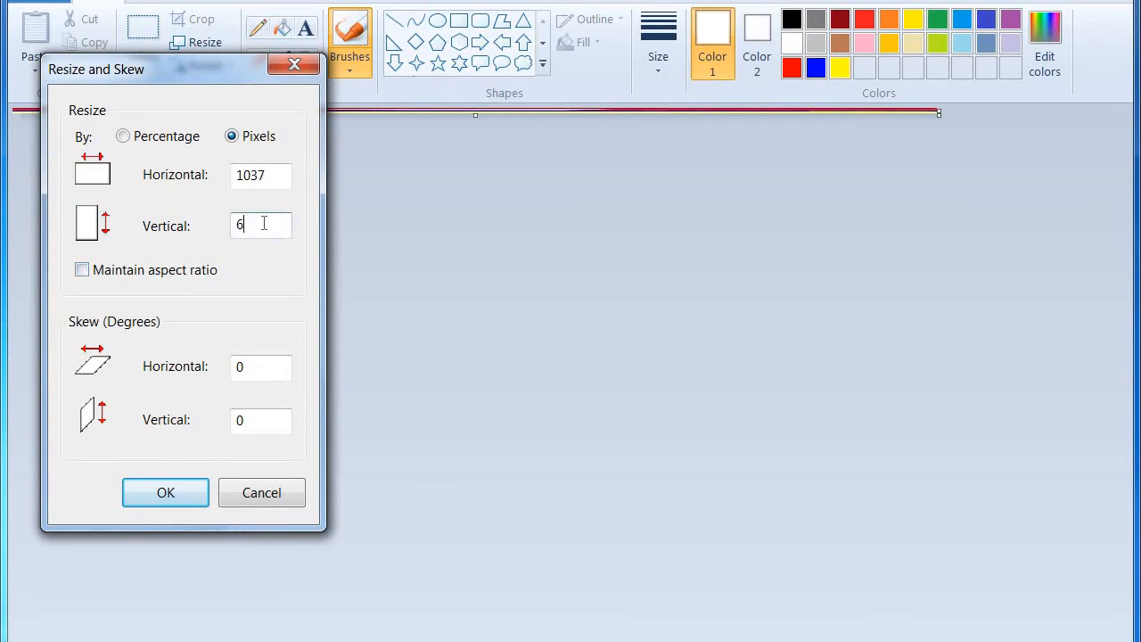
double_click(264, 223)
right_click(263, 224)
left_click(303, 306)
left_click(189, 490)
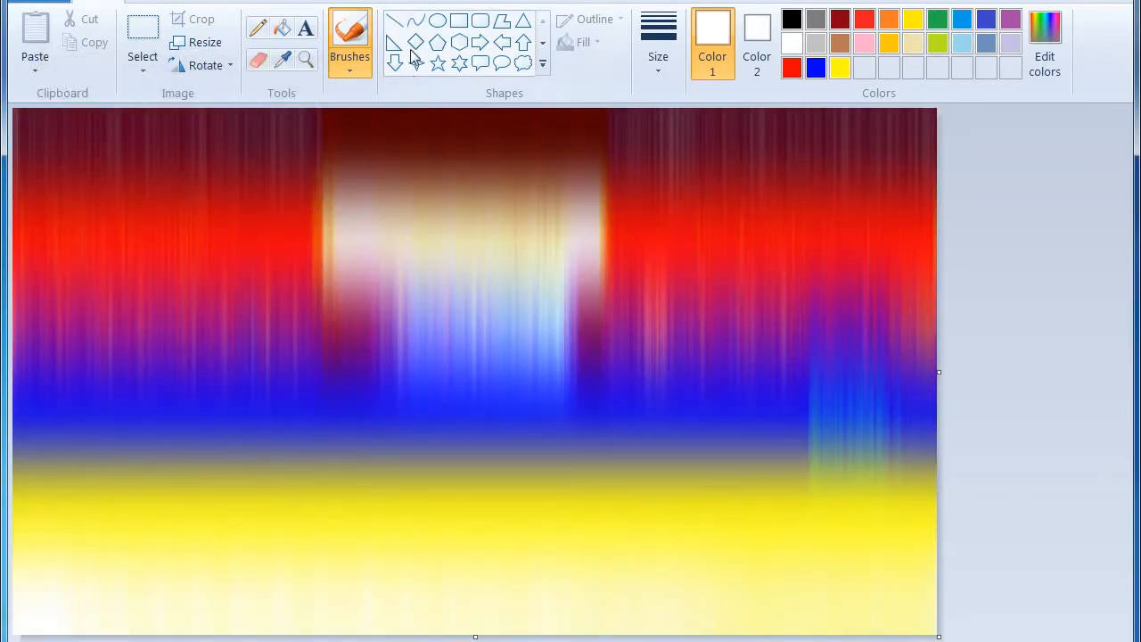
- Draw a large filled white circle with the Oval shape over the pale glow in the sky
left_click(437, 22)
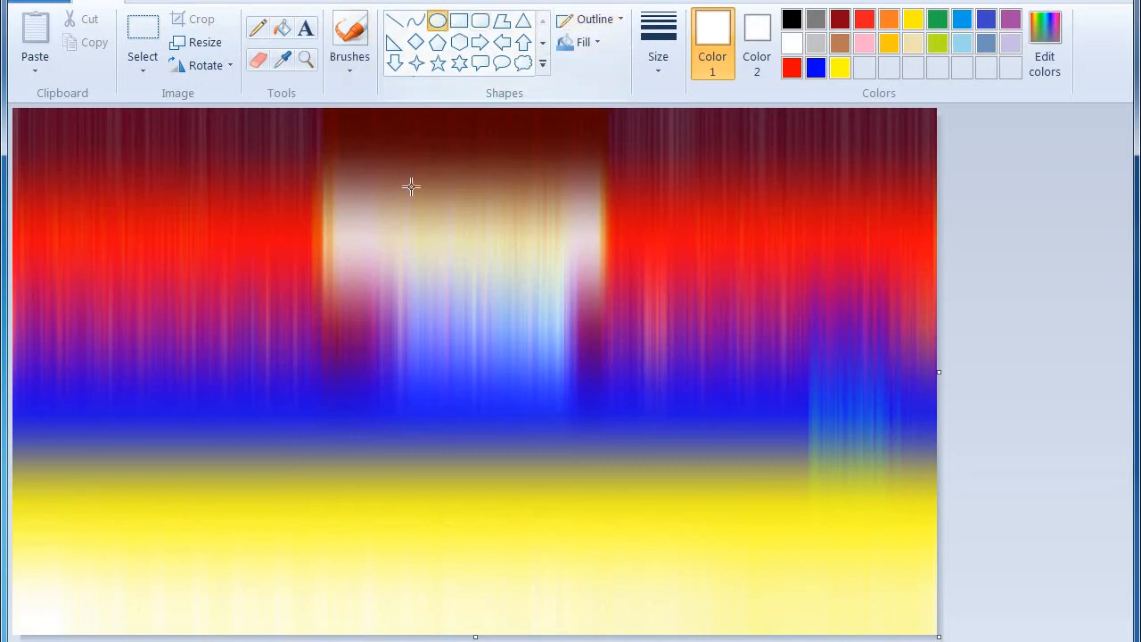
left_click(583, 42)
left_click(608, 91)
left_click_drag(402, 176, 465, 310)
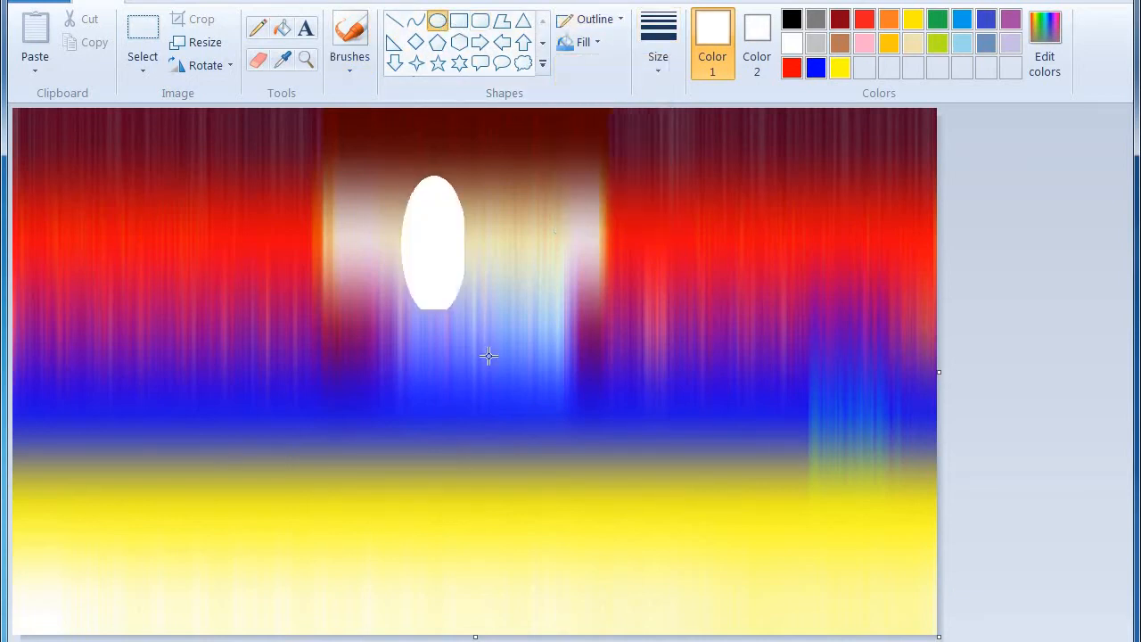
left_click_drag(488, 356, 672, 448)
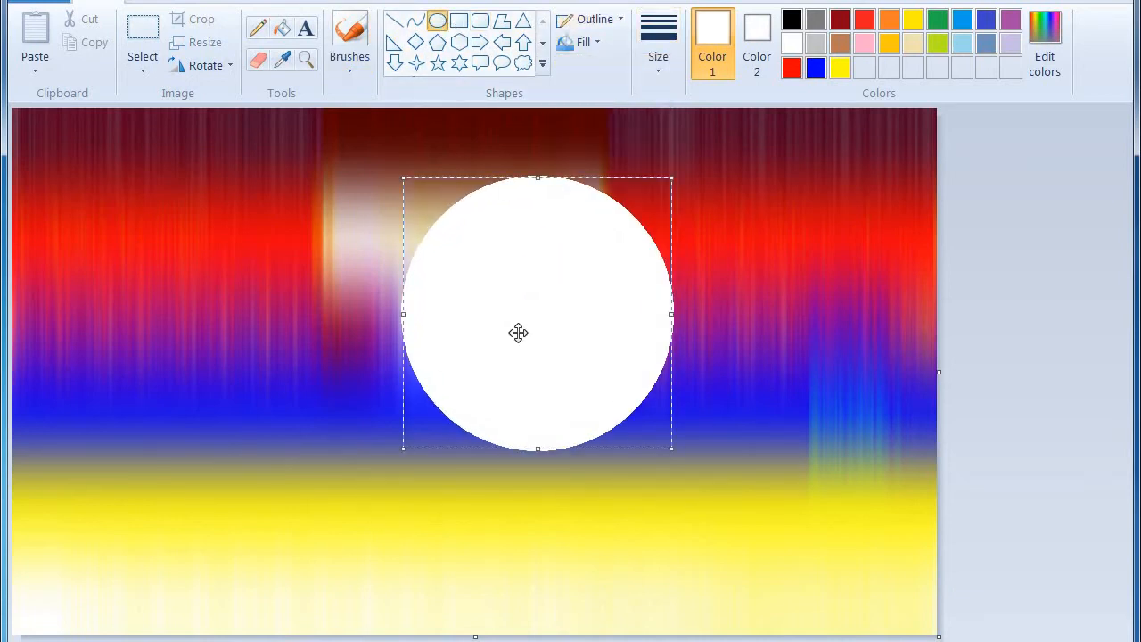
- Move and resize the white circle into a slightly wide oval centred over the pale glow near the canvas's upper edge, and deselect it
left_click_drag(518, 332, 448, 282)
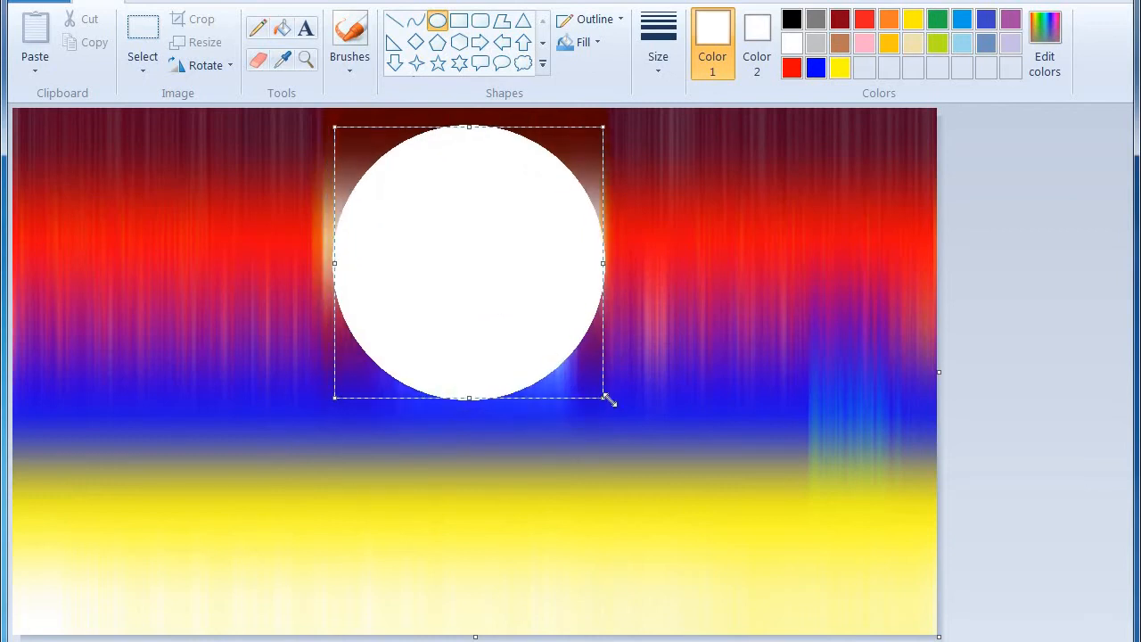
left_click_drag(606, 397, 591, 340)
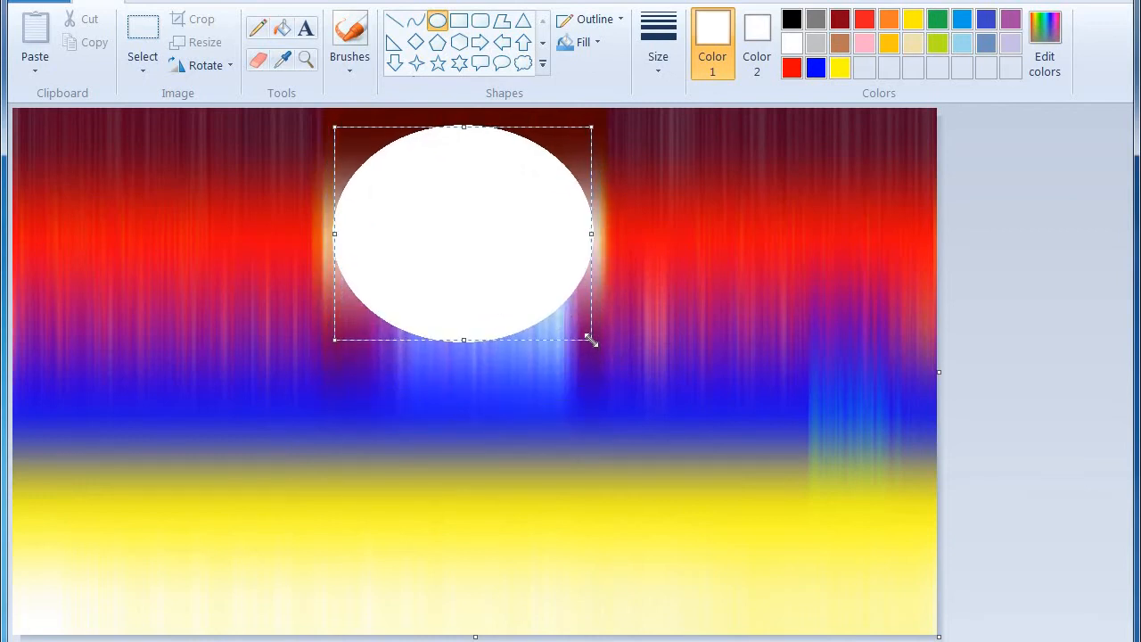
left_click_drag(478, 248, 483, 249)
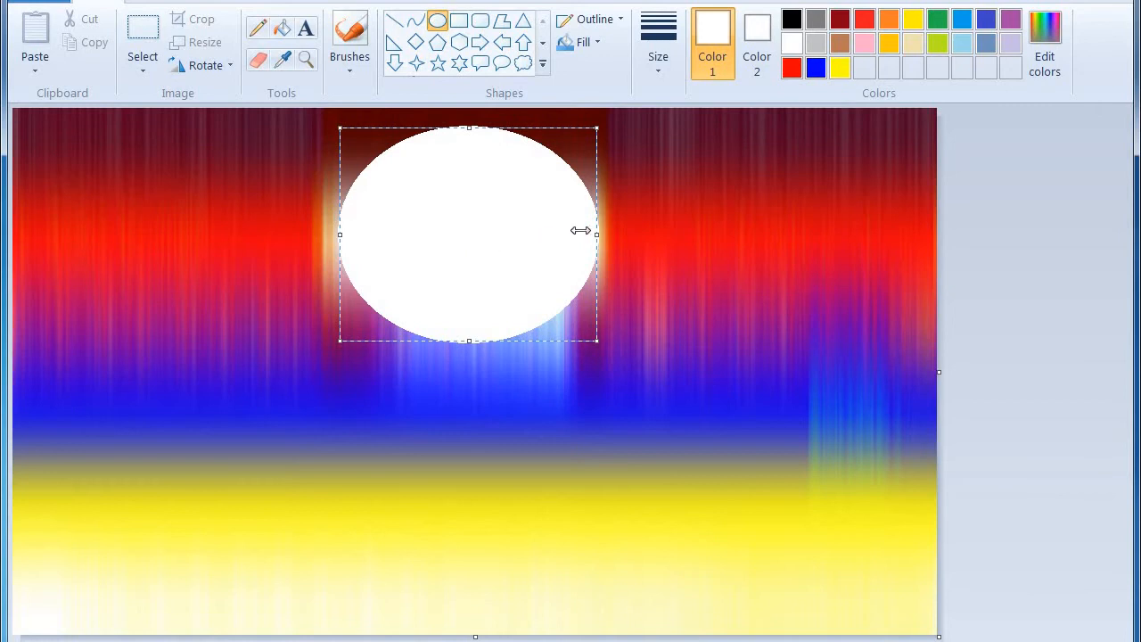
mouse_move(594, 234)
left_mouse_down()
mouse_move(606, 238)
mouse_move(597, 237)
left_mouse_up()
left_click_drag(339, 235, 327, 232)
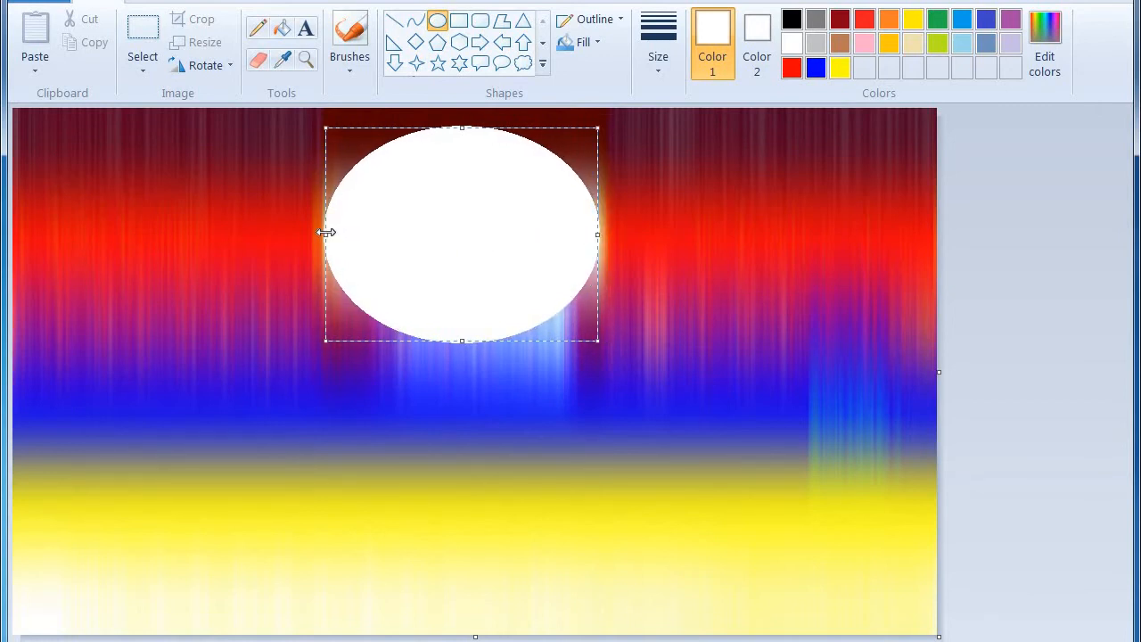
mouse_move(459, 128)
left_mouse_down()
mouse_move(463, 95)
mouse_move(462, 114)
left_mouse_up()
mouse_move(328, 339)
left_mouse_down()
mouse_move(339, 319)
mouse_move(348, 328)
mouse_move(326, 347)
left_mouse_up()
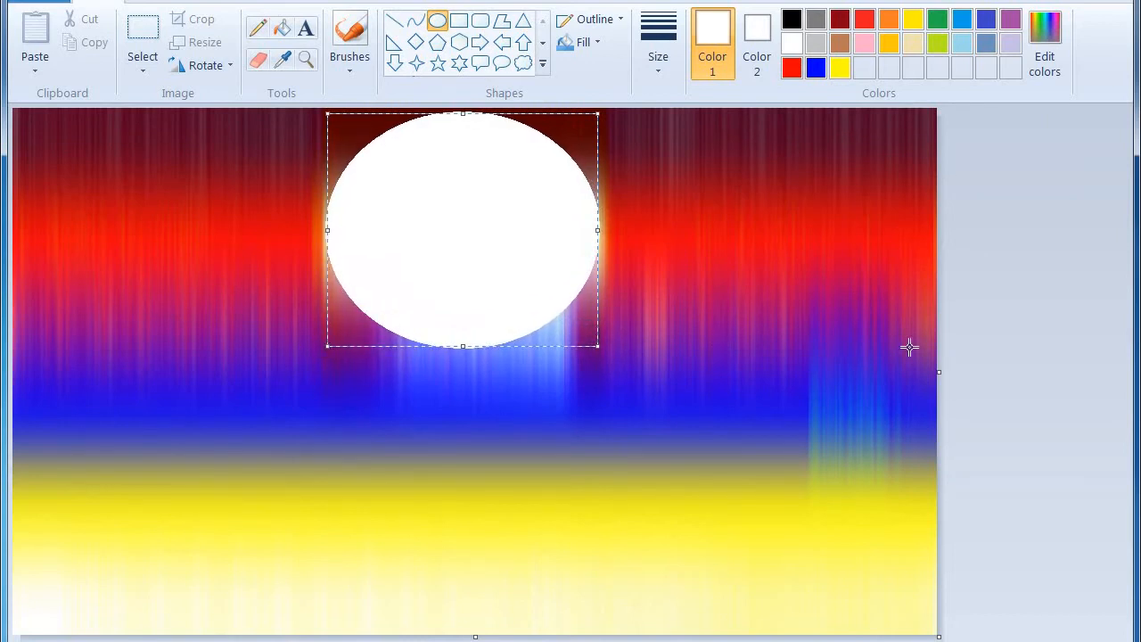
left_click(1004, 321)
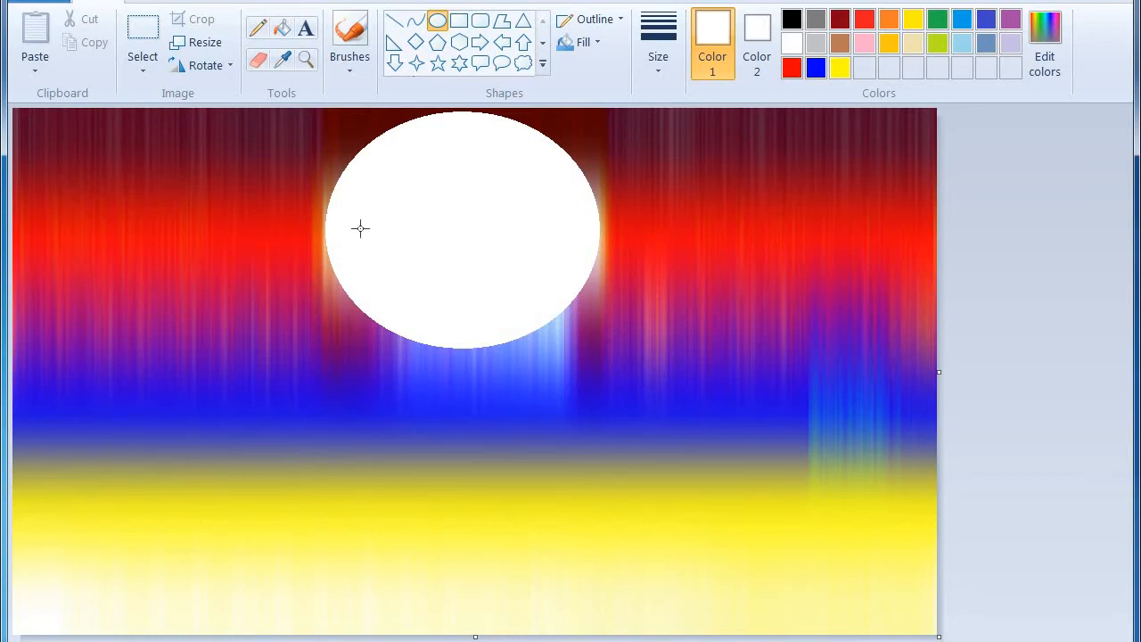
- Paint a black ground silhouette with the brush along the canvas's lower edge, highest at the left corner and tapering toward the right
left_click(347, 40)
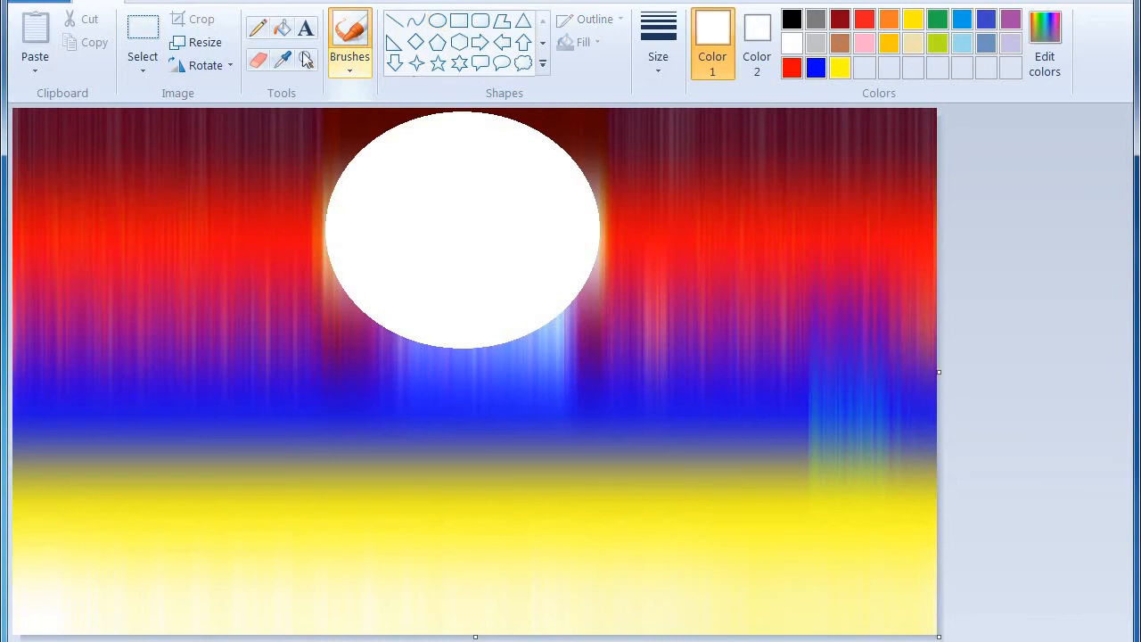
left_click(798, 21)
mouse_move(30, 616)
left_mouse_down()
mouse_move(44, 586)
mouse_move(36, 557)
mouse_move(81, 571)
mouse_move(122, 629)
mouse_move(213, 599)
mouse_move(340, 629)
mouse_move(387, 620)
mouse_move(668, 628)
mouse_move(631, 617)
mouse_move(809, 629)
left_mouse_up()
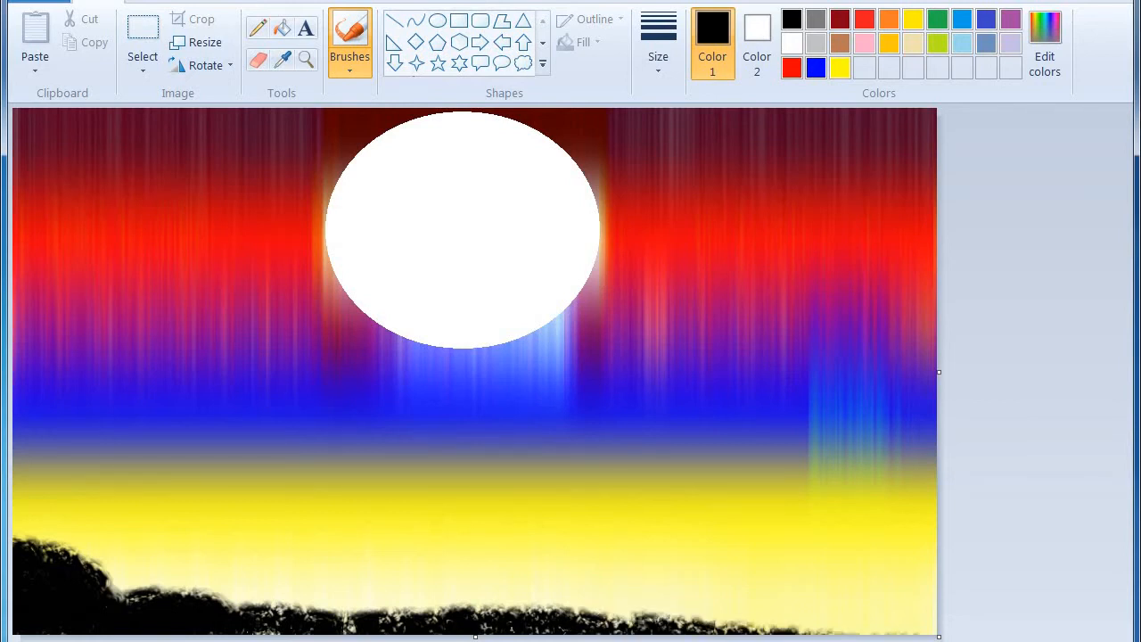
- Build up the black ground silhouette into a hill sloping down from the canvas's left edge, and thicken the strip along the rest
left_click_drag(631, 619, 386, 634)
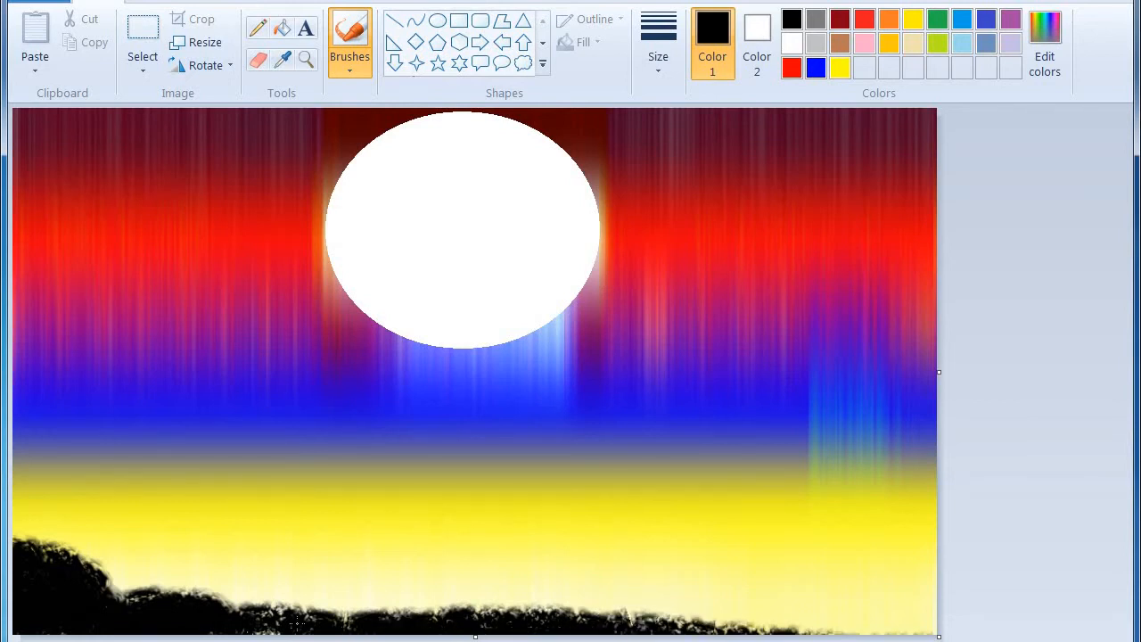
mouse_move(295, 623)
left_mouse_down()
mouse_move(235, 612)
mouse_move(341, 624)
mouse_move(358, 603)
mouse_move(344, 580)
mouse_move(309, 588)
mouse_move(330, 593)
mouse_move(297, 610)
mouse_move(246, 593)
mouse_move(47, 581)
mouse_move(43, 565)
mouse_move(60, 563)
mouse_move(41, 544)
mouse_move(42, 519)
mouse_move(15, 512)
mouse_move(68, 499)
mouse_move(42, 508)
mouse_move(45, 522)
mouse_move(99, 532)
mouse_move(90, 519)
mouse_move(83, 531)
mouse_move(147, 547)
mouse_move(121, 569)
mouse_move(296, 602)
mouse_move(343, 599)
mouse_move(404, 623)
left_mouse_up()
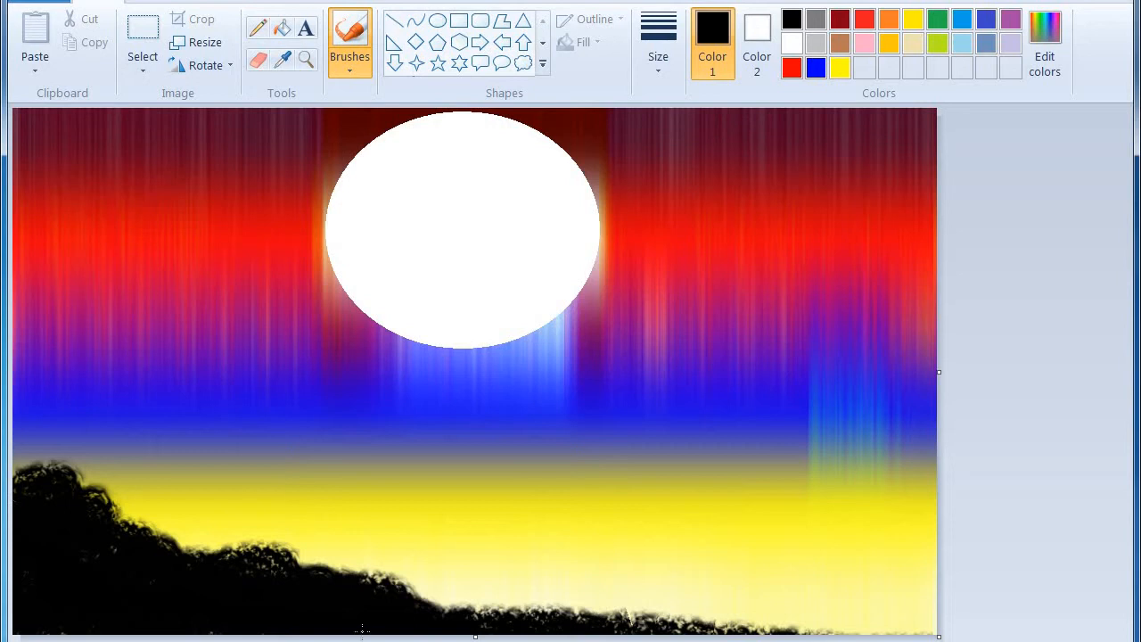
left_click_drag(221, 567, 294, 585)
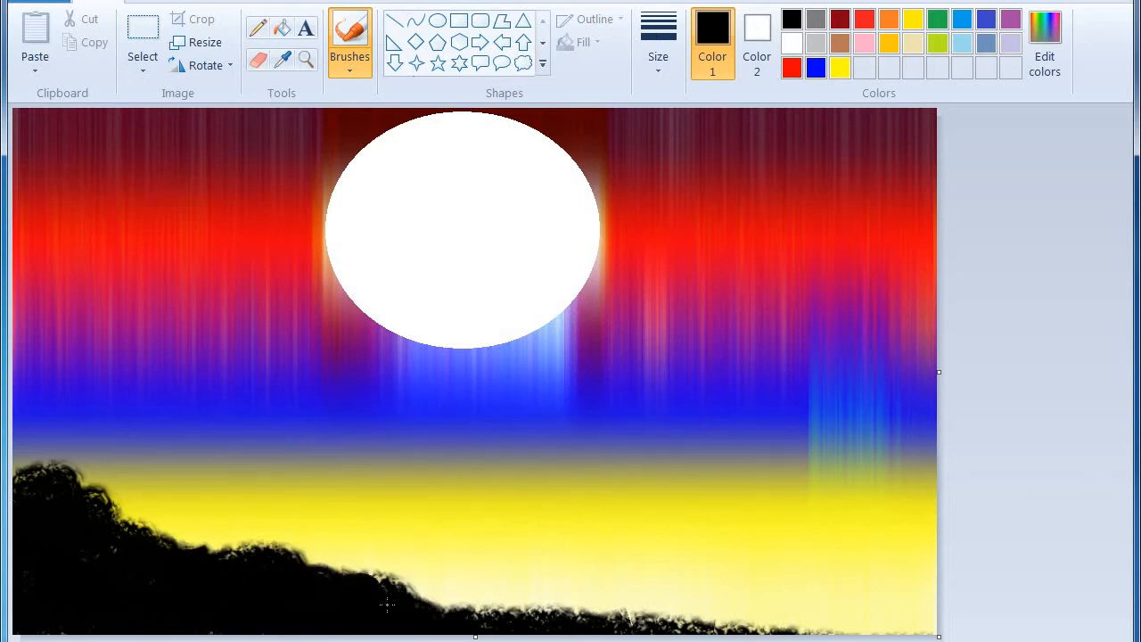
mouse_move(392, 584)
left_mouse_down()
mouse_move(479, 612)
mouse_move(606, 627)
mouse_move(931, 631)
mouse_move(829, 630)
left_mouse_up()
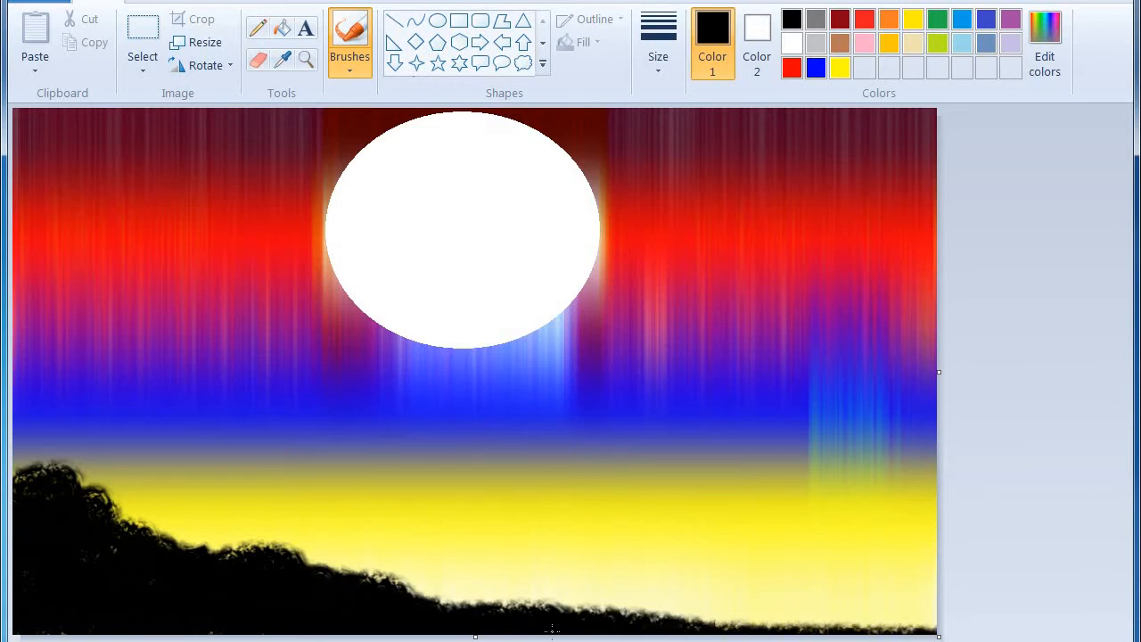
mouse_move(623, 630)
left_mouse_down()
mouse_move(807, 624)
mouse_move(961, 637)
left_mouse_up()
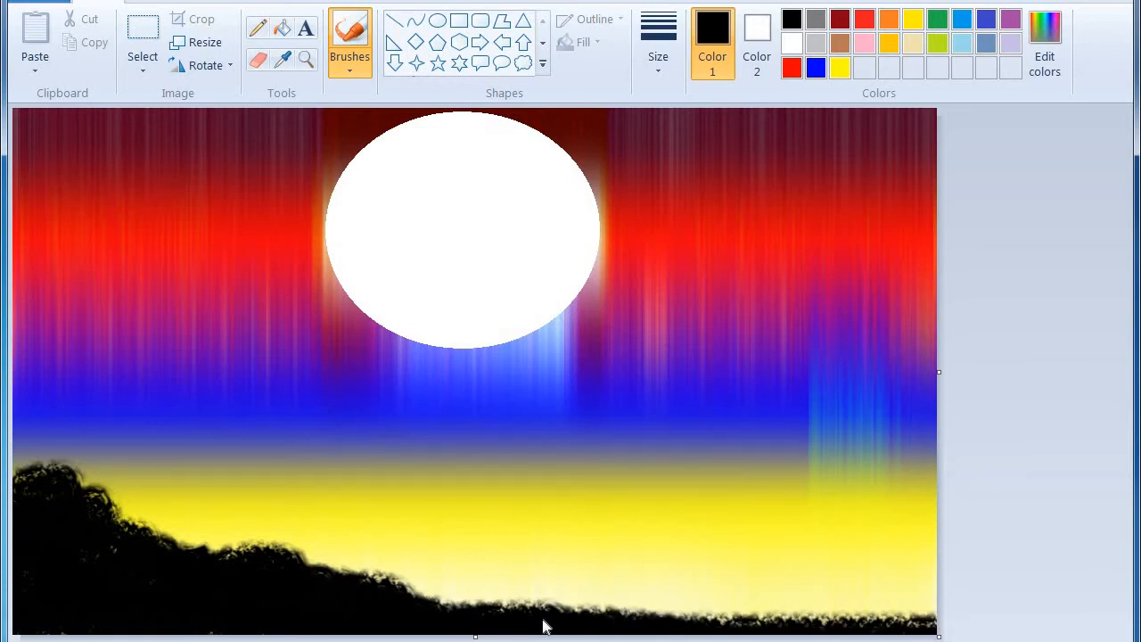
- Fill in and round off the hill's upper outline with black strokes, from the low ground up to the canvas's left edge
mouse_move(441, 615)
left_mouse_down()
mouse_move(286, 591)
mouse_move(337, 580)
mouse_move(419, 614)
left_mouse_up()
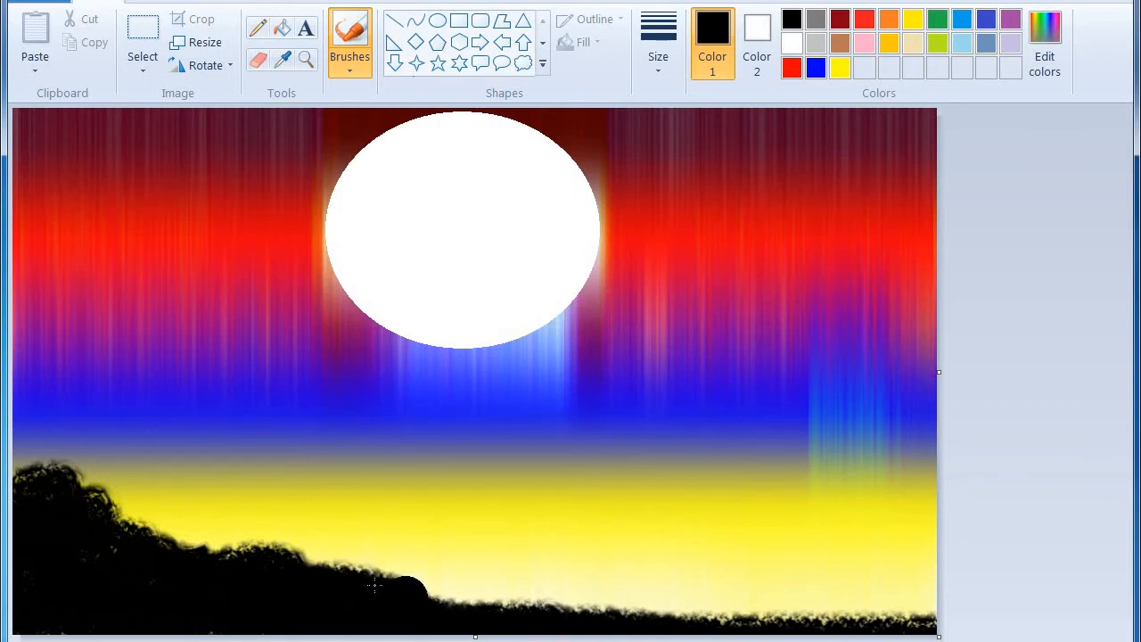
mouse_move(375, 584)
left_mouse_down()
mouse_move(271, 549)
mouse_move(160, 539)
mouse_move(76, 477)
mouse_move(19, 491)
left_mouse_up()
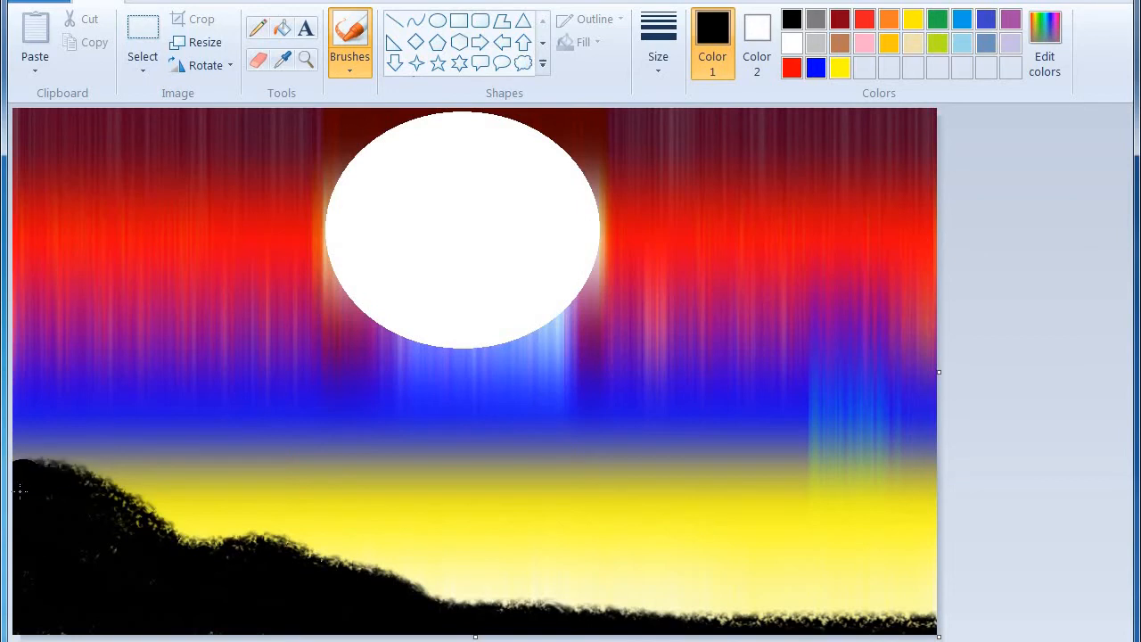
left_click_drag(482, 618, 536, 618)
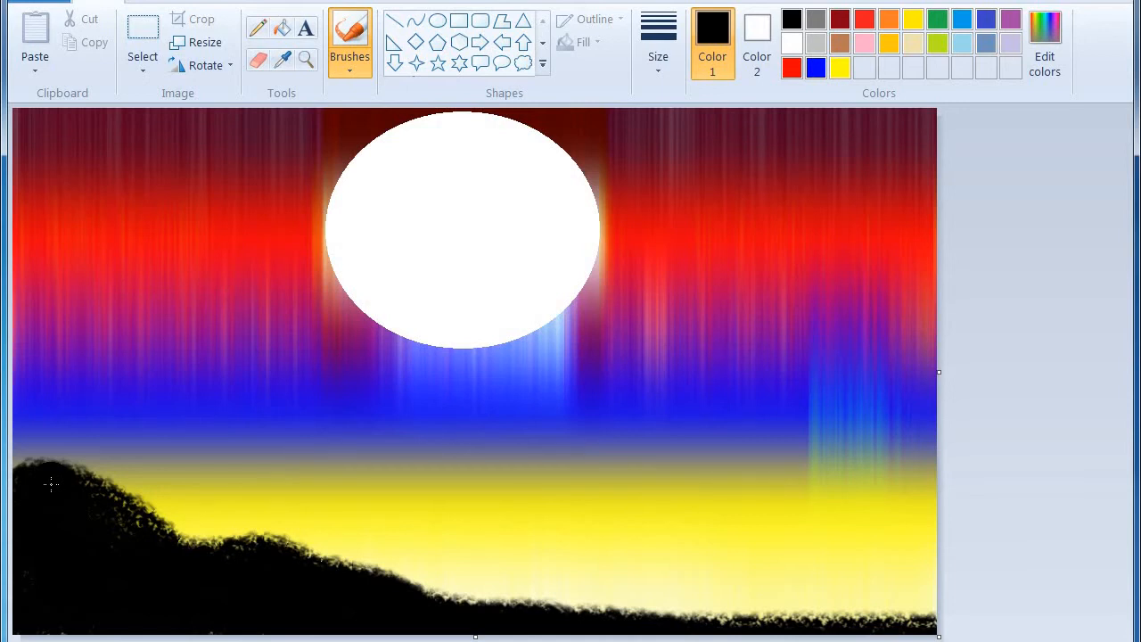
left_click_drag(47, 484, 2, 464)
- With a streaky black brush at the third thickness, paint the first leaves of a bush fanning up from the ground near the canvas's centre
left_click(350, 63)
left_click(351, 102)
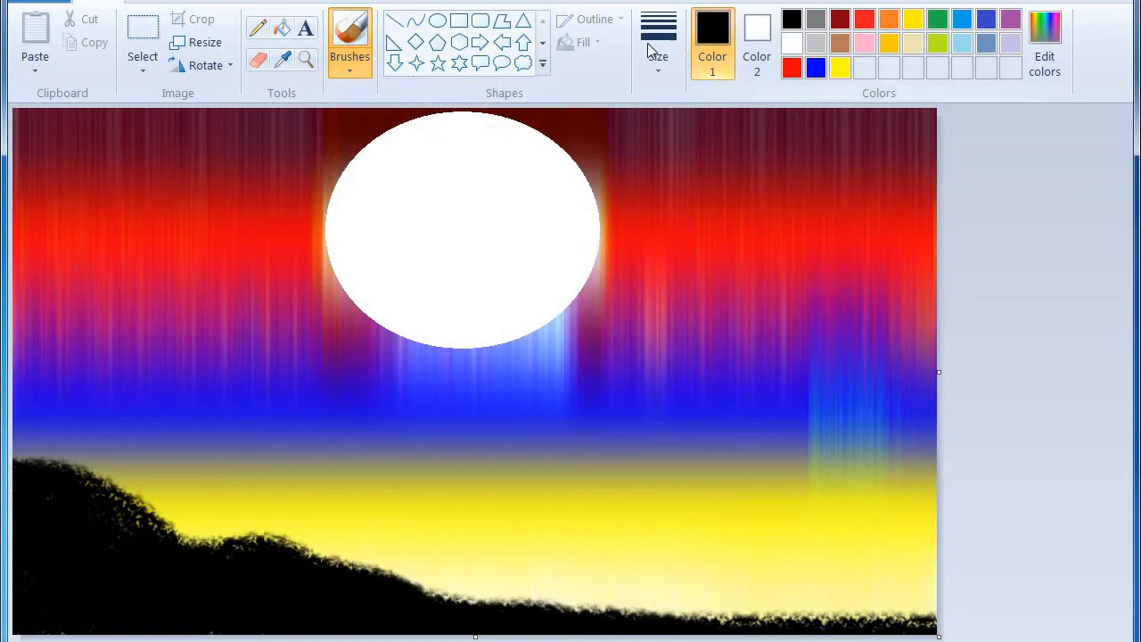
left_click(649, 45)
left_click(660, 146)
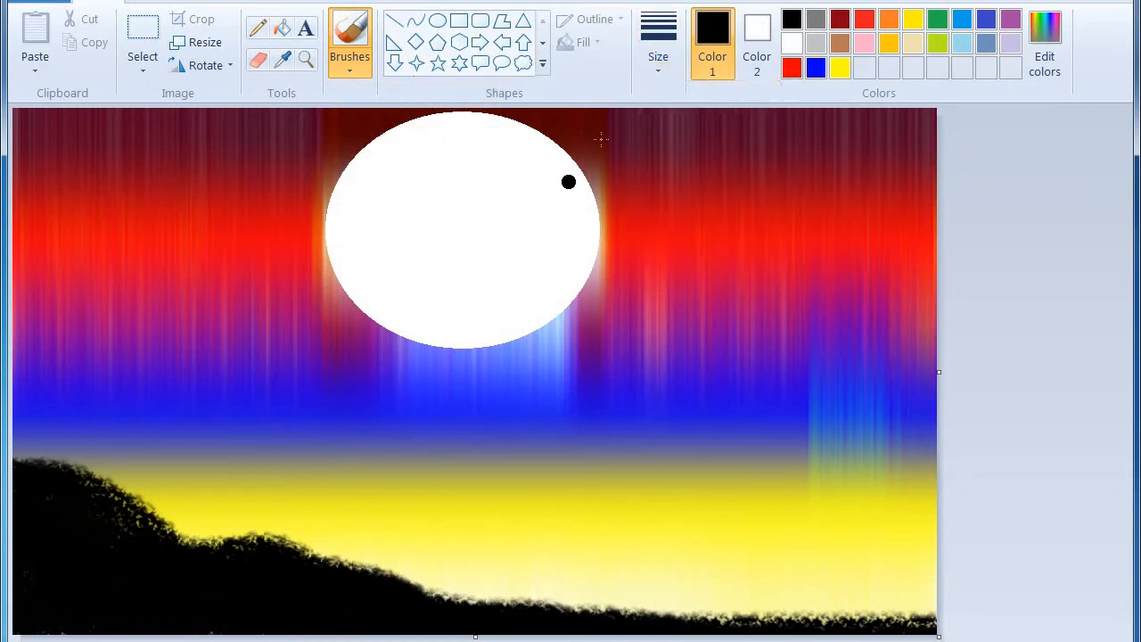
left_click(642, 67)
left_click(665, 186)
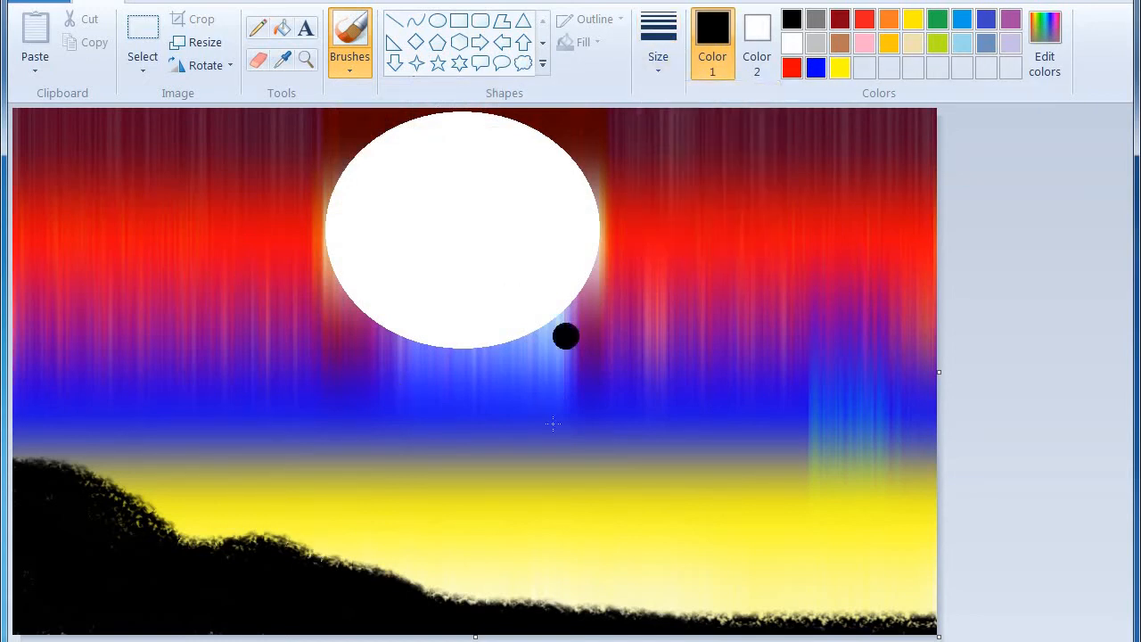
left_click_drag(478, 539, 551, 609)
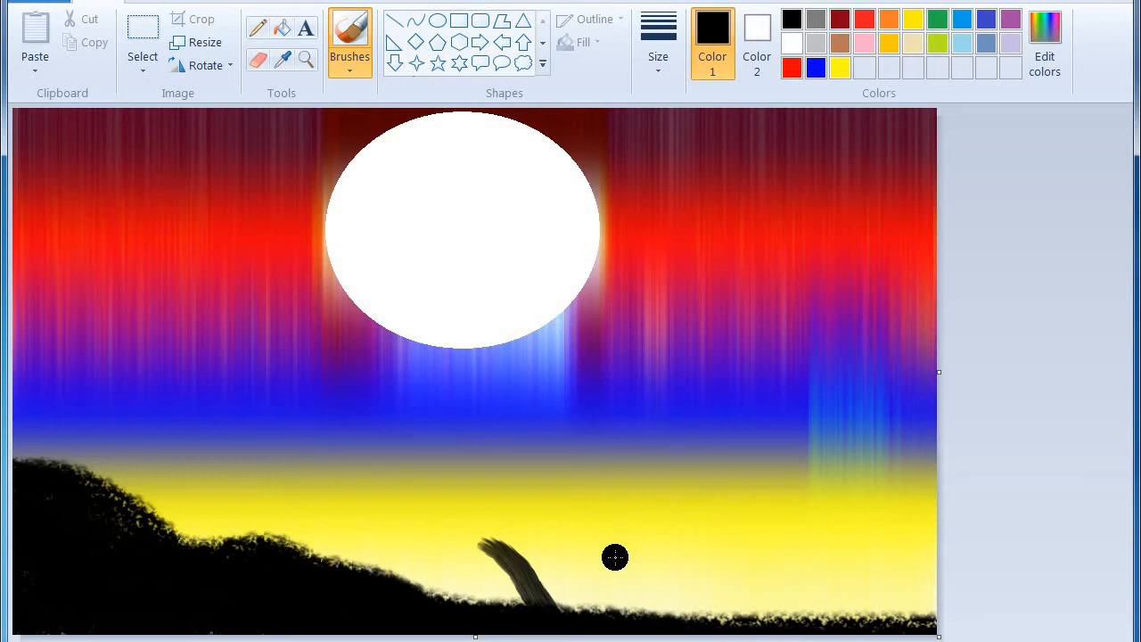
left_click_drag(614, 535, 561, 612)
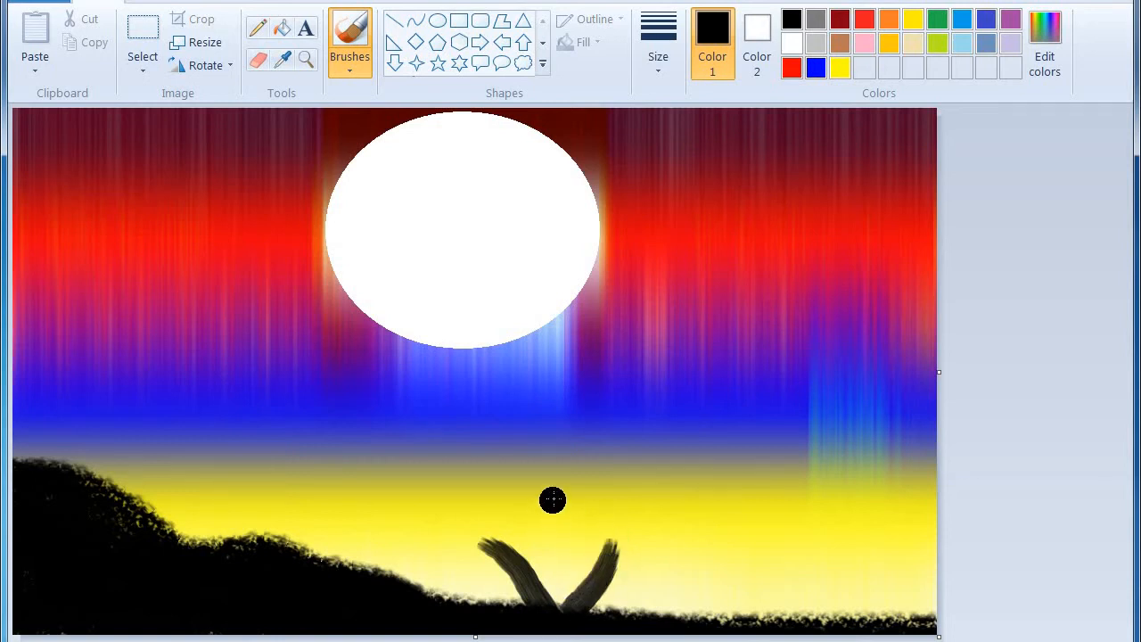
left_click_drag(551, 501, 561, 609)
left_click_drag(586, 505, 577, 606)
left_click_drag(504, 528, 555, 597)
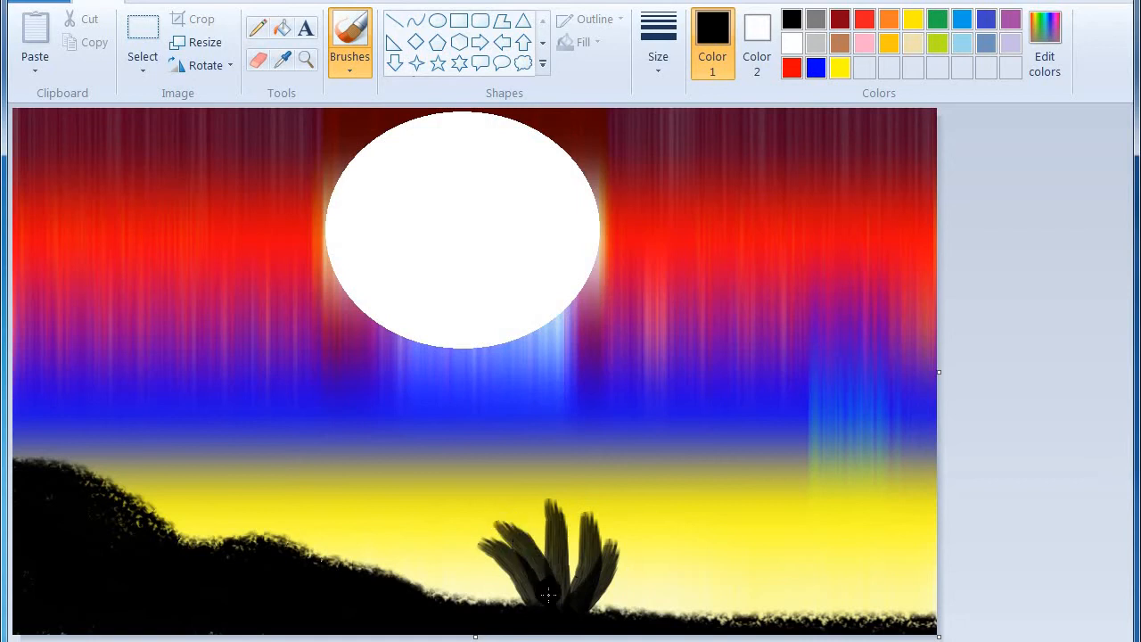
- Fill the gaps in the central bush with more leaf strokes and add low leaves on both sides to make a dense fan
left_click_drag(522, 511, 560, 603)
mouse_move(578, 536)
left_mouse_down()
mouse_move(571, 502)
mouse_move(563, 597)
left_mouse_up()
mouse_move(535, 498)
left_mouse_down()
mouse_move(556, 576)
mouse_move(512, 585)
mouse_move(476, 568)
mouse_move(523, 597)
mouse_move(464, 556)
mouse_move(523, 597)
mouse_move(461, 573)
mouse_move(485, 587)
left_mouse_up()
mouse_move(590, 567)
left_mouse_down()
mouse_move(630, 573)
mouse_move(565, 622)
mouse_move(652, 600)
left_mouse_up()
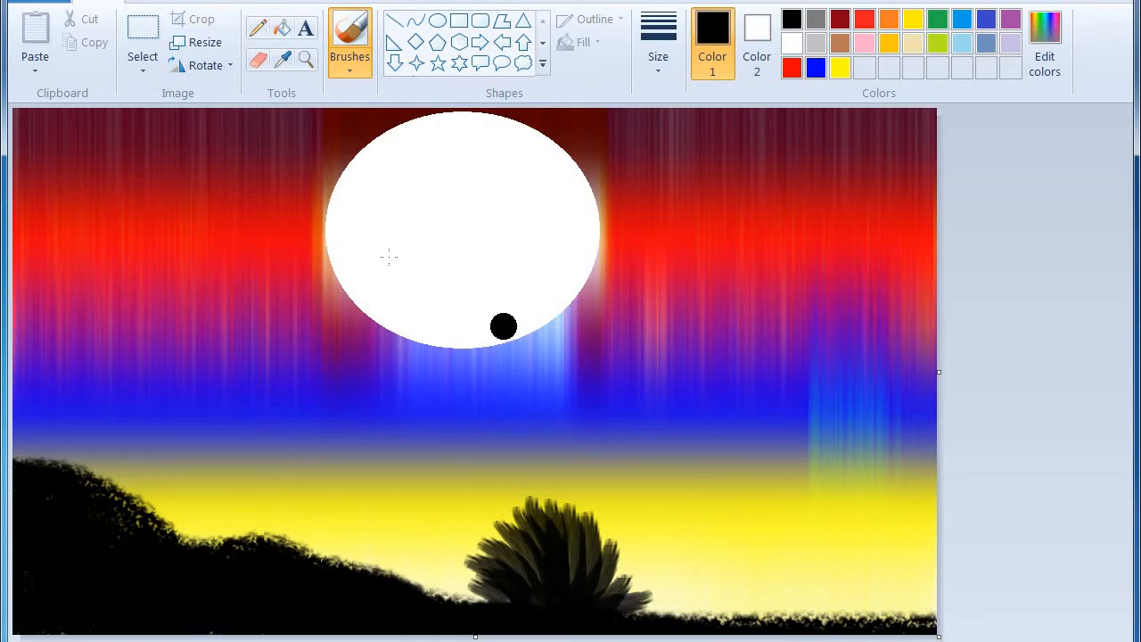
- Draw a nearly vertical black line as a tree trunk, from the ground to the right of the bush up into the blue band
left_click(394, 24)
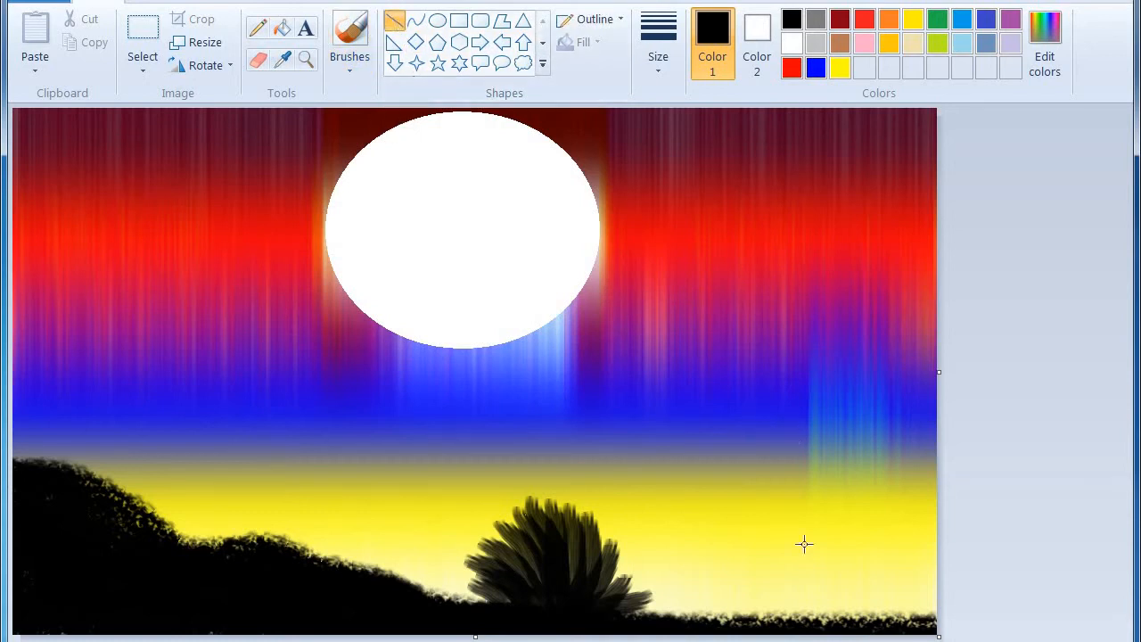
left_click_drag(759, 424, 775, 621)
left_click_drag(757, 426, 773, 394)
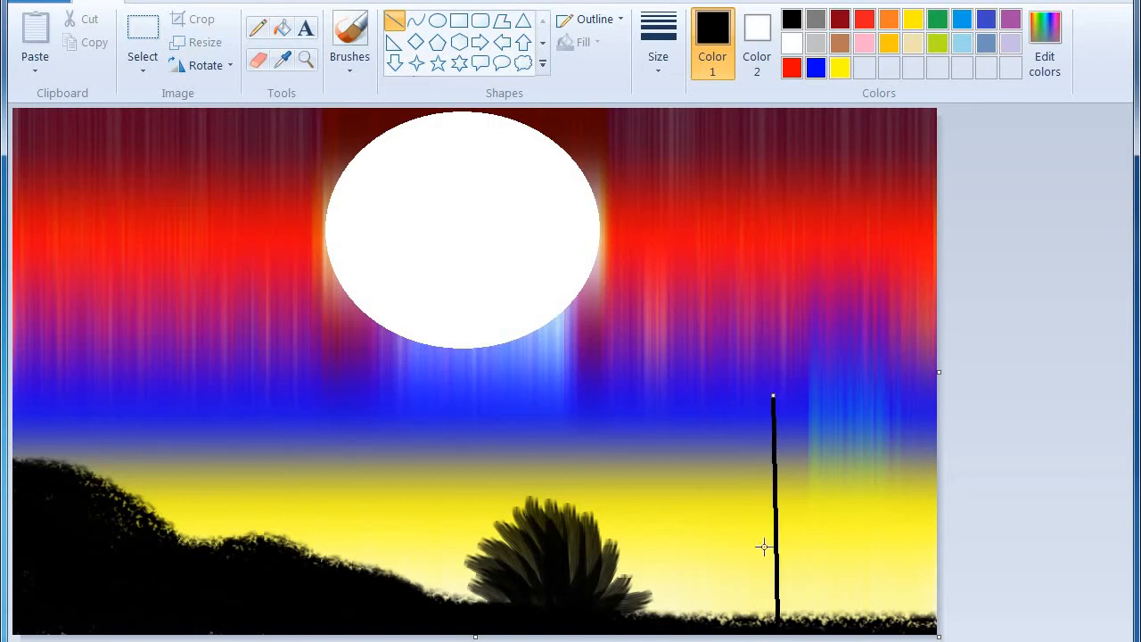
- With the Pencil at the second thickness, scribble jagged horizontal black branches across the whole trunk to form a conifer that widens downward
left_click(258, 28)
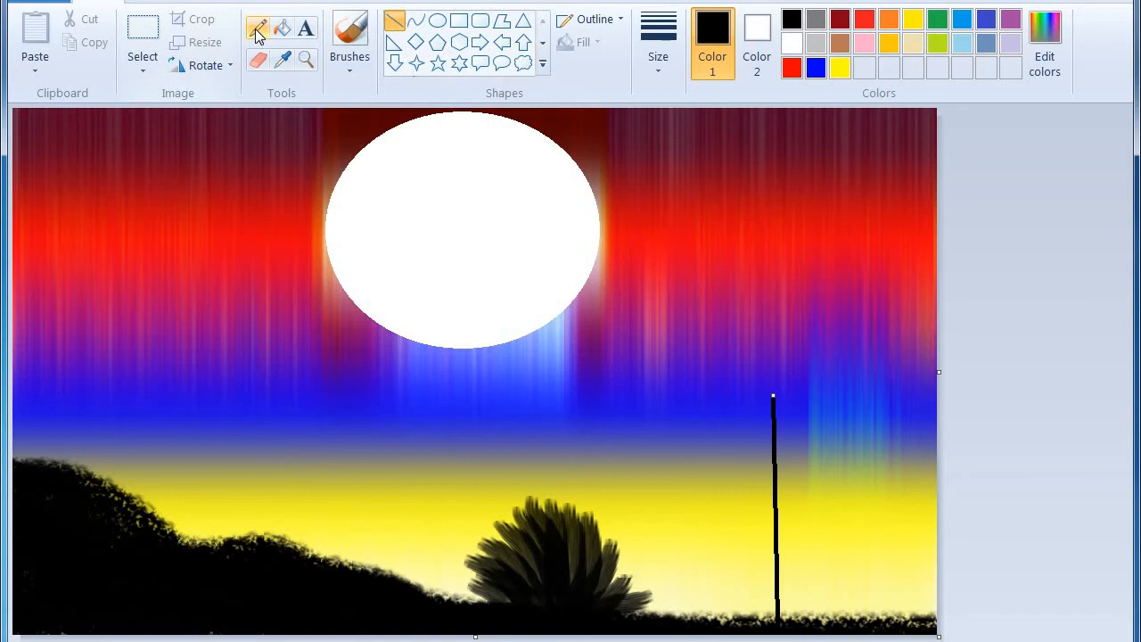
left_click(655, 49)
left_click(666, 151)
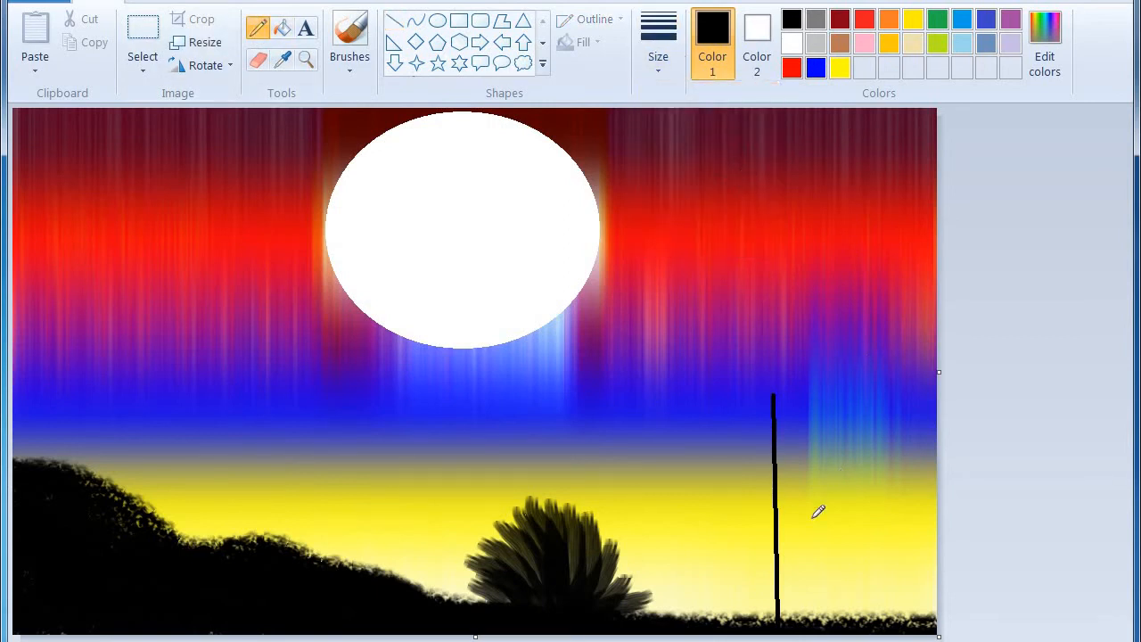
mouse_move(757, 622)
left_mouse_down()
mouse_move(850, 615)
mouse_move(762, 600)
mouse_move(778, 603)
mouse_move(695, 609)
mouse_move(838, 599)
mouse_move(775, 589)
mouse_move(823, 579)
mouse_move(810, 570)
mouse_move(826, 568)
mouse_move(787, 571)
mouse_move(797, 574)
mouse_move(777, 561)
mouse_move(807, 553)
mouse_move(769, 555)
mouse_move(825, 554)
mouse_move(796, 547)
left_mouse_up()
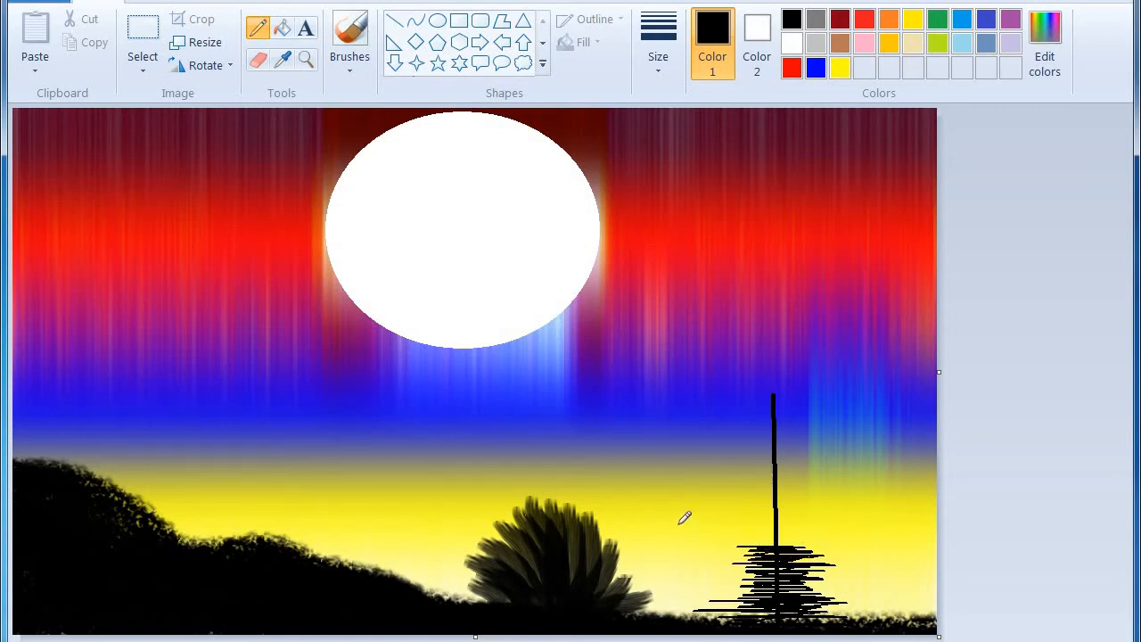
mouse_move(776, 525)
left_mouse_down()
mouse_move(813, 541)
mouse_move(796, 542)
mouse_move(809, 530)
mouse_move(800, 524)
mouse_move(824, 523)
mouse_move(758, 531)
mouse_move(803, 516)
mouse_move(790, 515)
mouse_move(812, 515)
mouse_move(752, 528)
mouse_move(793, 495)
left_mouse_up()
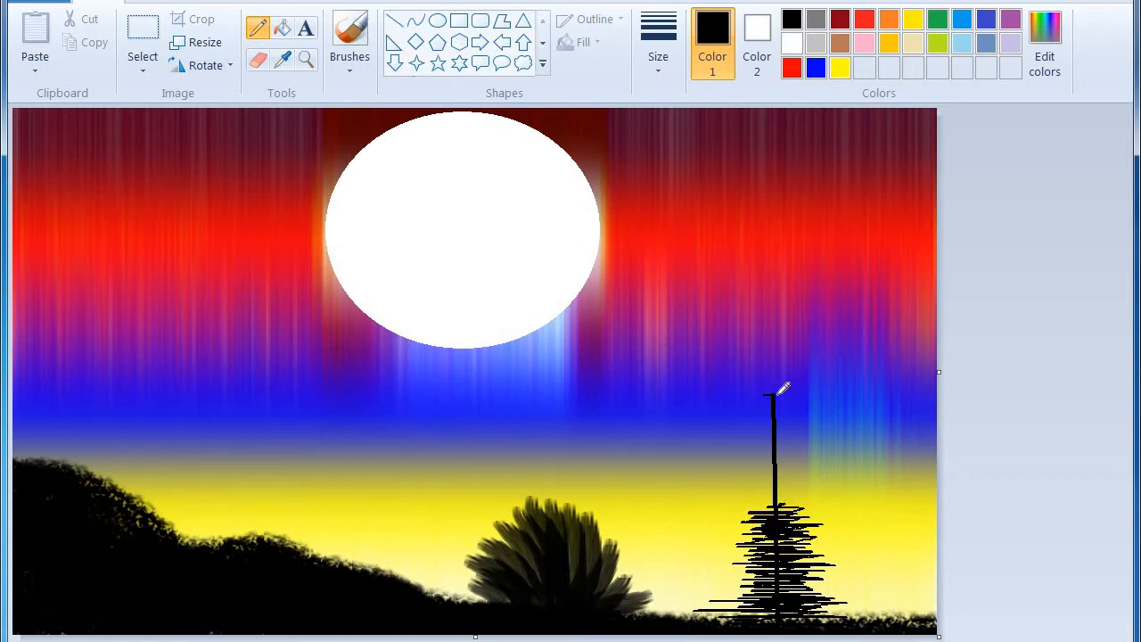
mouse_move(791, 396)
left_mouse_down()
mouse_move(791, 406)
mouse_move(767, 412)
mouse_move(788, 421)
mouse_move(752, 421)
mouse_move(765, 430)
mouse_move(757, 438)
mouse_move(794, 434)
mouse_move(743, 443)
mouse_move(803, 451)
left_mouse_up()
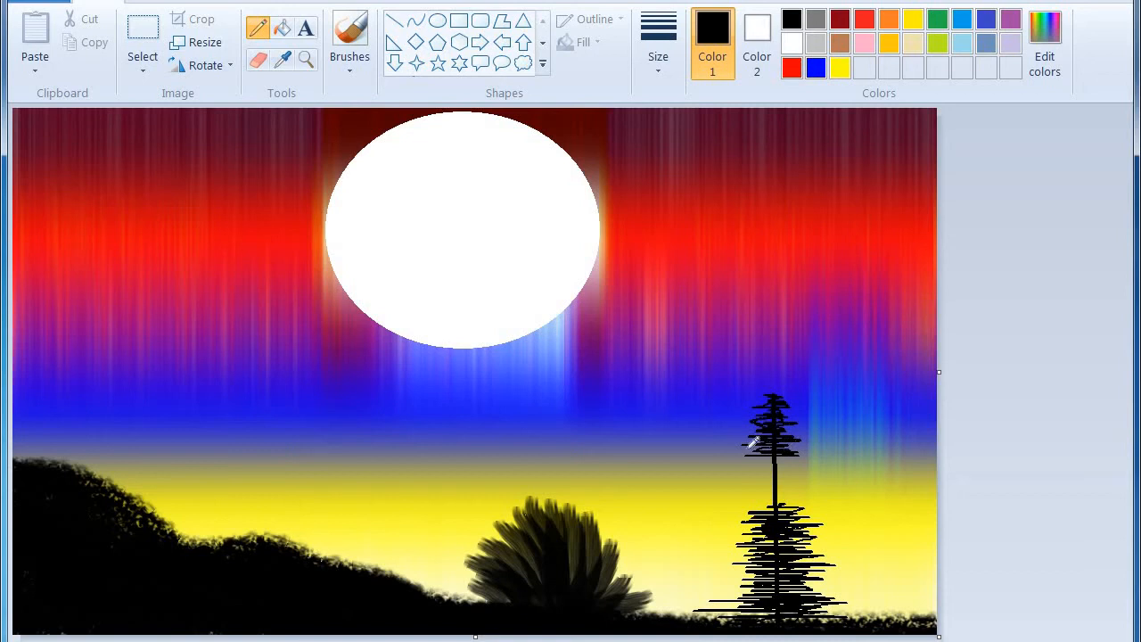
mouse_move(753, 442)
left_mouse_down()
mouse_move(815, 455)
mouse_move(759, 459)
mouse_move(794, 458)
mouse_move(775, 460)
mouse_move(807, 477)
mouse_move(777, 490)
mouse_move(810, 495)
mouse_move(755, 506)
mouse_move(796, 505)
mouse_move(764, 498)
mouse_move(793, 492)
mouse_move(759, 486)
mouse_move(723, 502)
mouse_move(798, 505)
mouse_move(753, 512)
mouse_move(793, 528)
mouse_move(761, 535)
mouse_move(787, 545)
mouse_move(806, 587)
mouse_move(829, 589)
mouse_move(782, 615)
mouse_move(834, 616)
left_mouse_up()
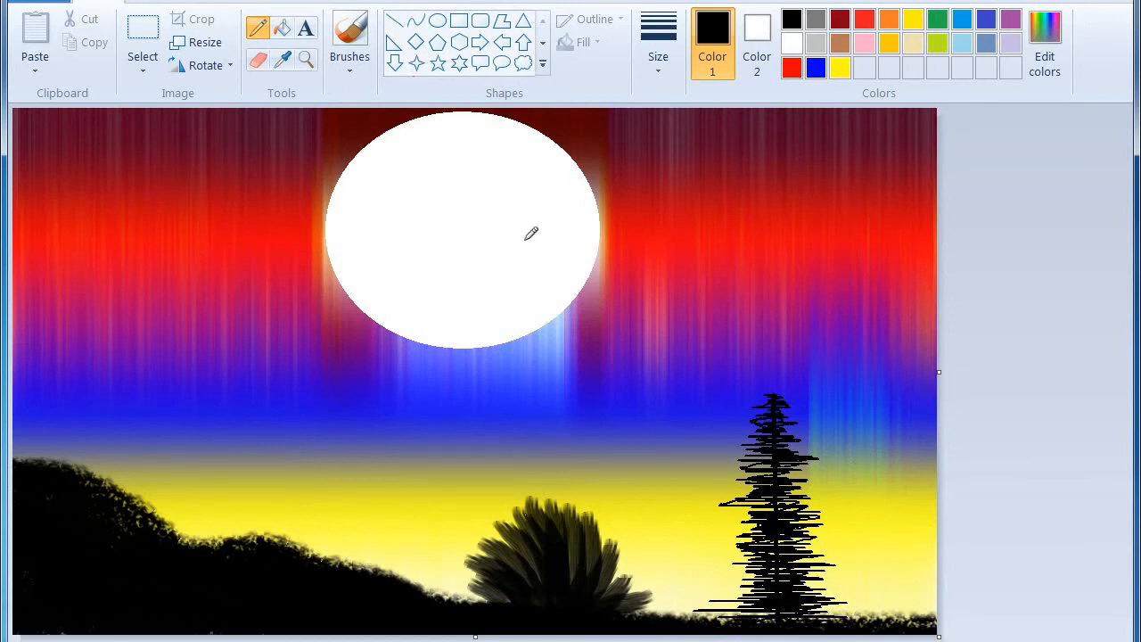
- Paint a second fan-shaped black bush with the streaky brush between the conifer and the canvas's right edge
left_click(350, 40)
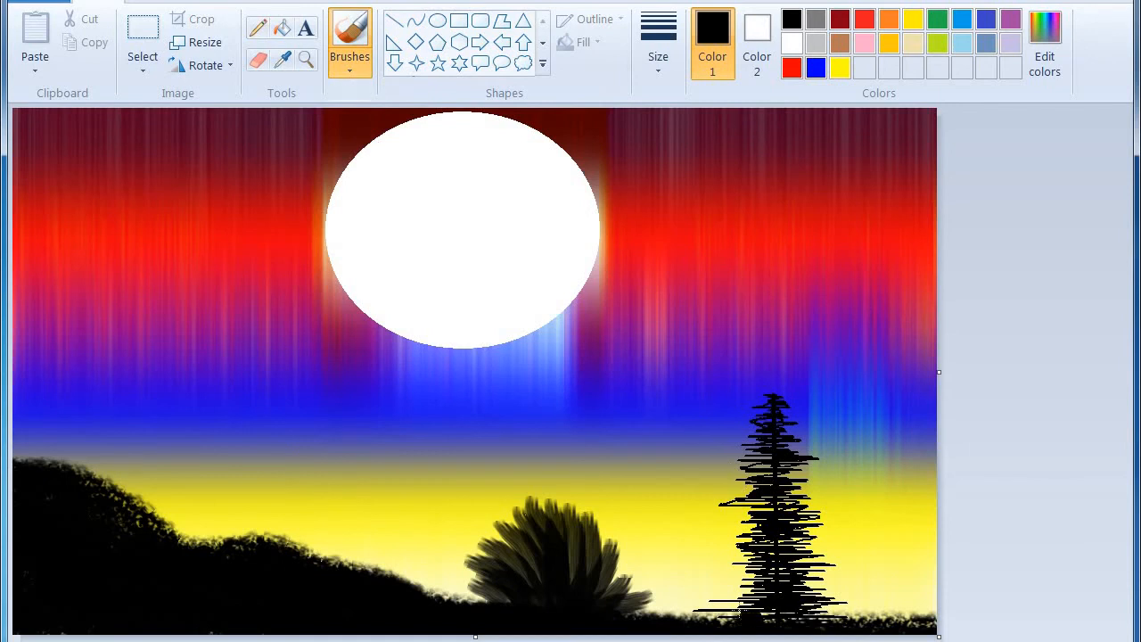
left_click_drag(833, 548, 879, 615)
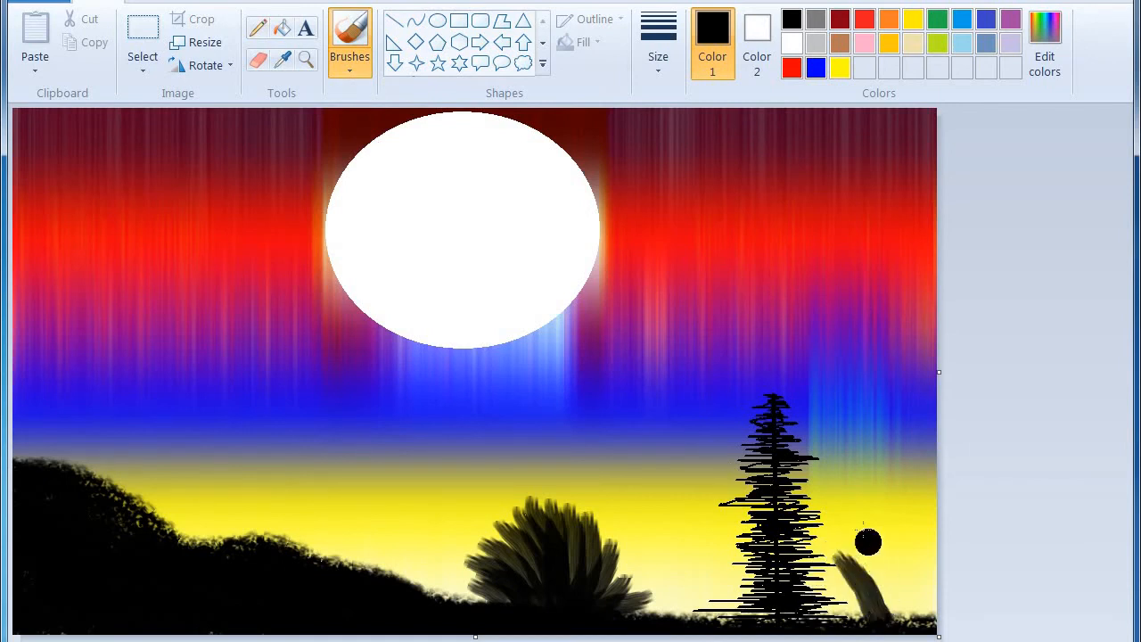
left_click_drag(866, 540, 885, 607)
left_click_drag(880, 509, 889, 614)
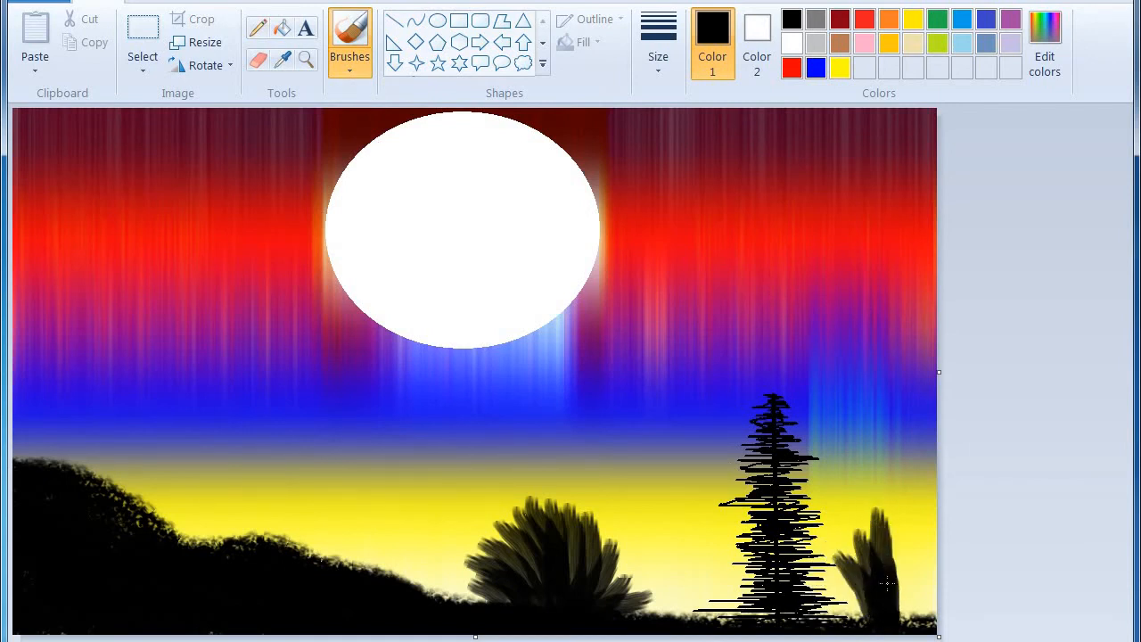
left_click_drag(904, 505, 903, 619)
left_click_drag(919, 523, 920, 624)
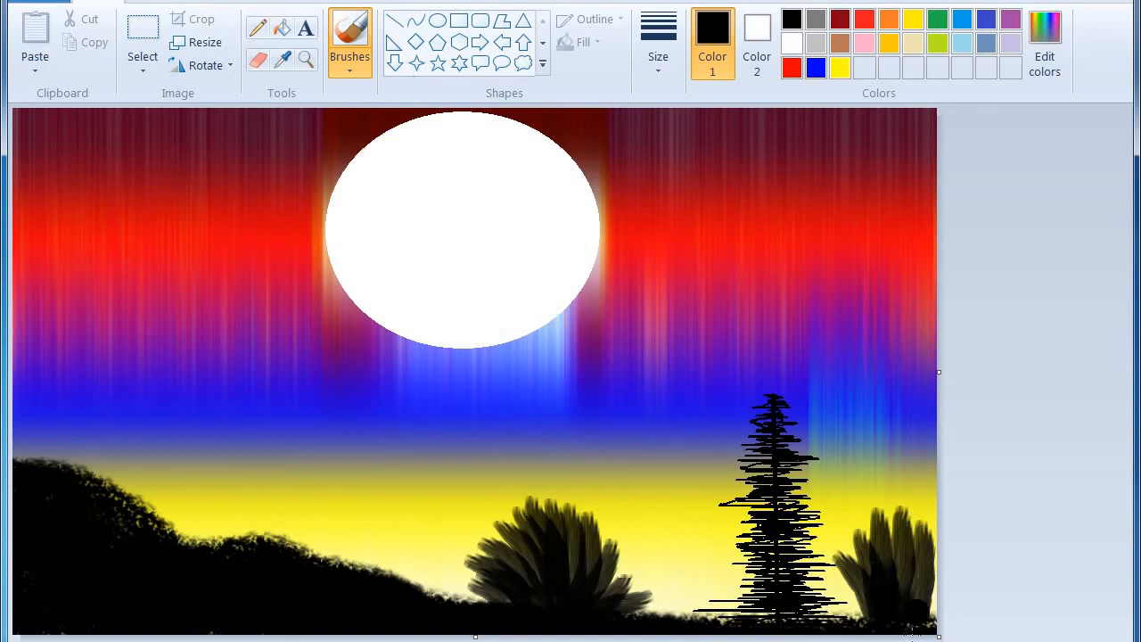
mouse_move(829, 585)
left_mouse_down()
mouse_move(874, 621)
mouse_move(857, 621)
left_mouse_up()
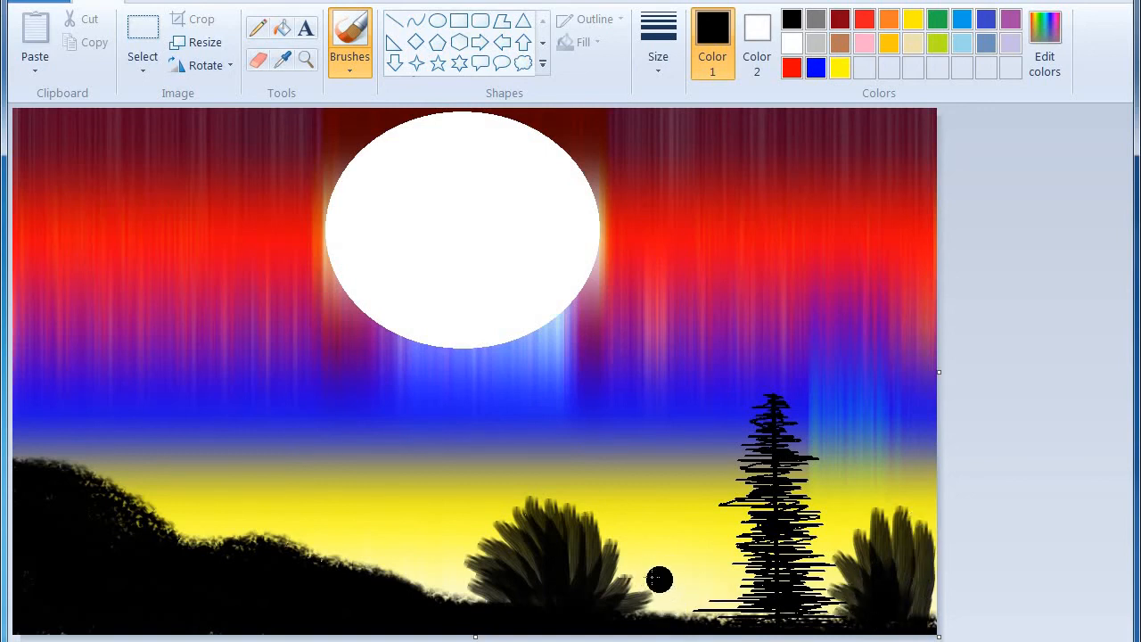
- Paint a smaller fan-shaped black bush in the gap between the central bush and the conifer
left_click_drag(657, 578, 686, 619)
left_click_drag(668, 562, 681, 619)
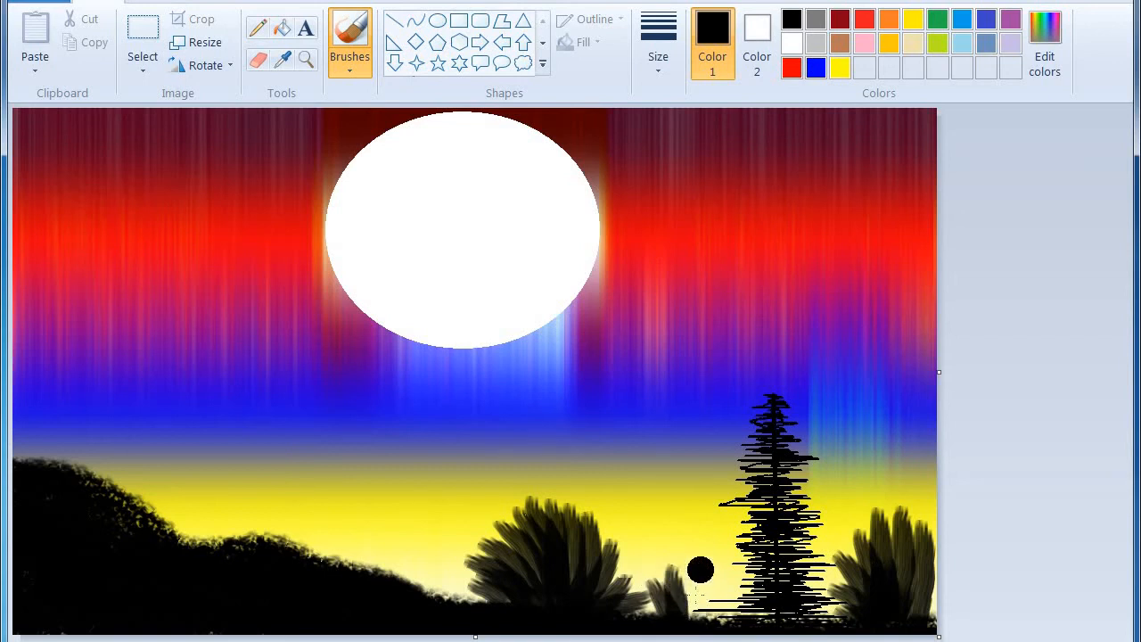
mouse_move(698, 571)
left_mouse_down()
mouse_move(685, 627)
mouse_move(716, 591)
mouse_move(702, 616)
left_mouse_up()
mouse_move(683, 560)
left_mouse_down()
mouse_move(684, 621)
mouse_move(710, 569)
mouse_move(701, 617)
mouse_move(671, 584)
mouse_move(655, 617)
left_mouse_up()
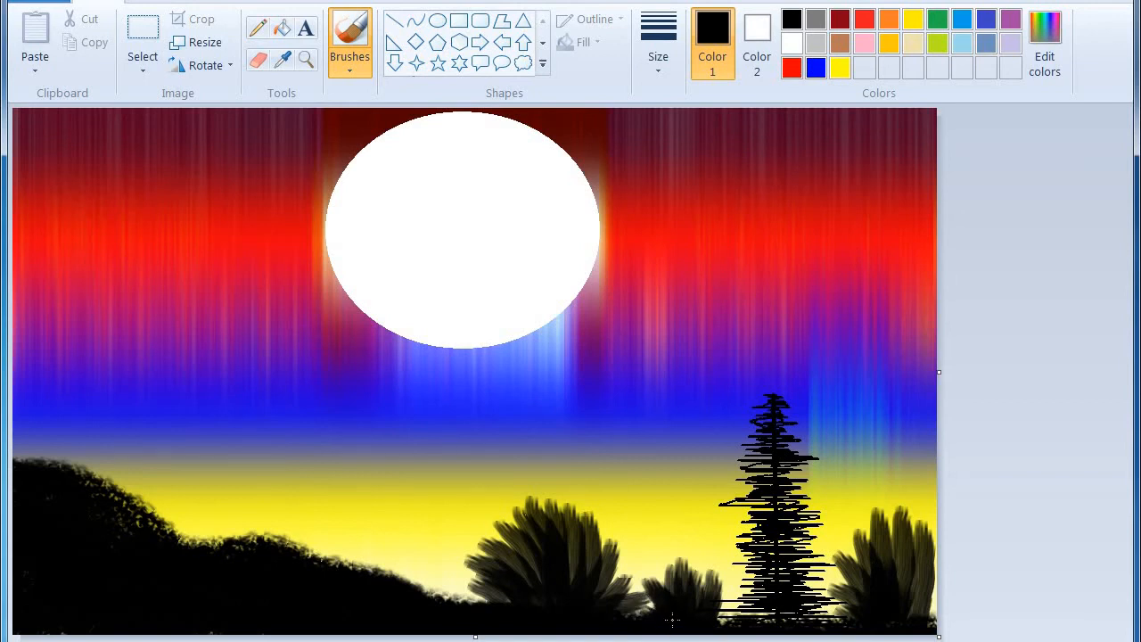
mouse_move(683, 532)
left_mouse_down()
mouse_move(682, 602)
mouse_move(703, 552)
mouse_move(703, 599)
left_mouse_up()
left_click_drag(654, 566, 671, 599)
left_click_drag(662, 547, 683, 581)
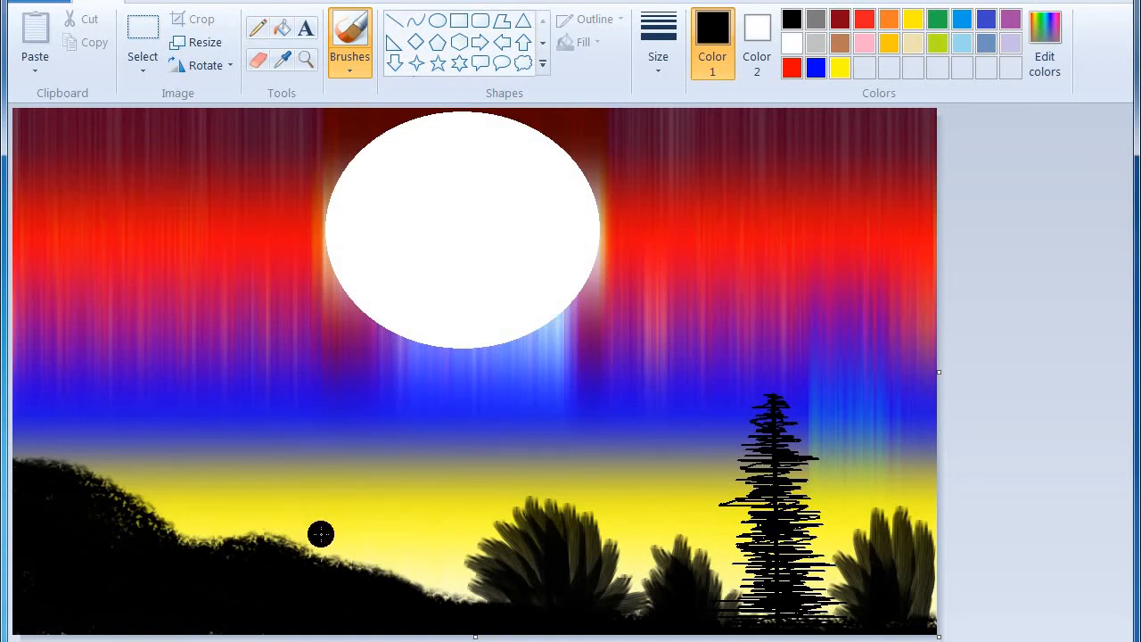
- With the brush at its thinnest size, paint a thickened black tree trunk on the hill, forking into an upright limb and a long limb across the moon
left_click(660, 60)
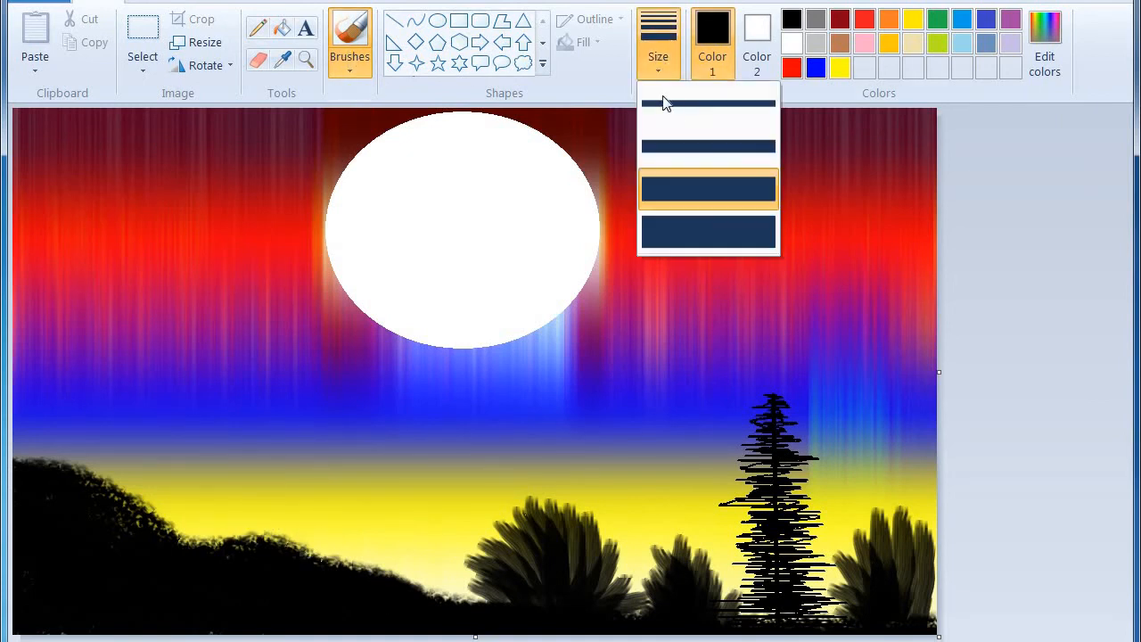
left_click(682, 122)
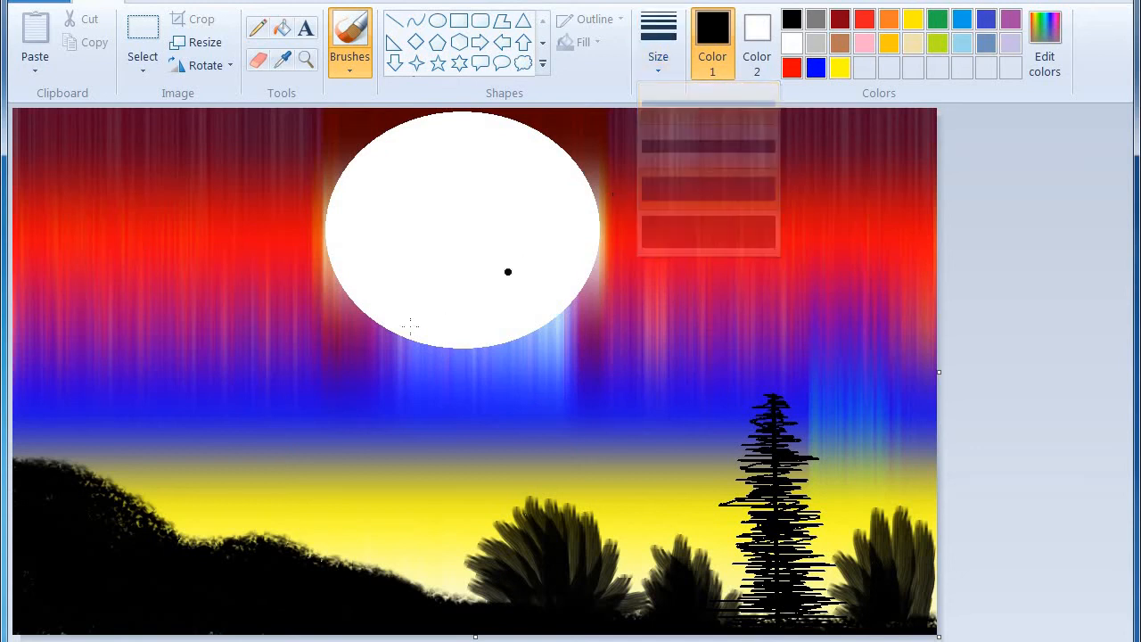
left_click_drag(328, 267, 248, 540)
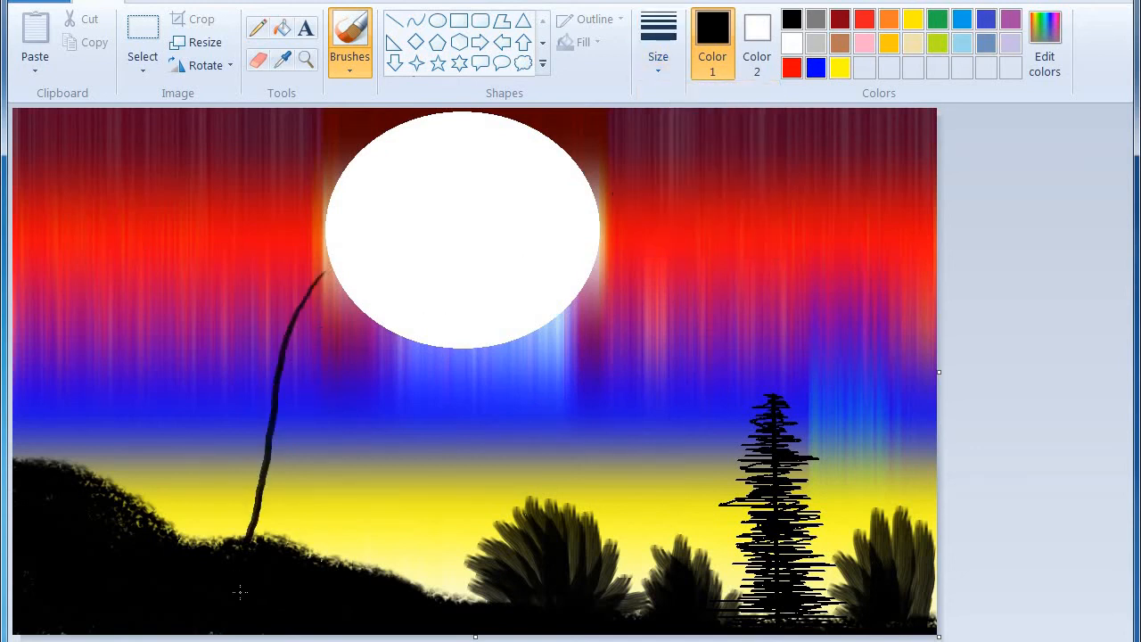
left_click_drag(260, 134, 270, 360)
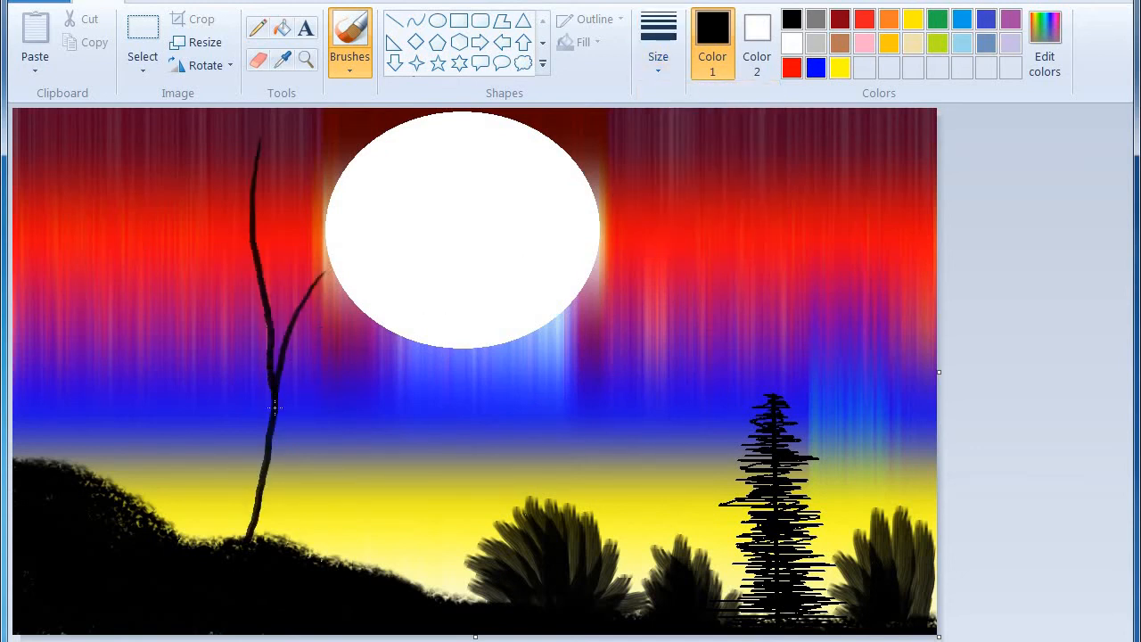
left_click_drag(275, 407, 266, 545)
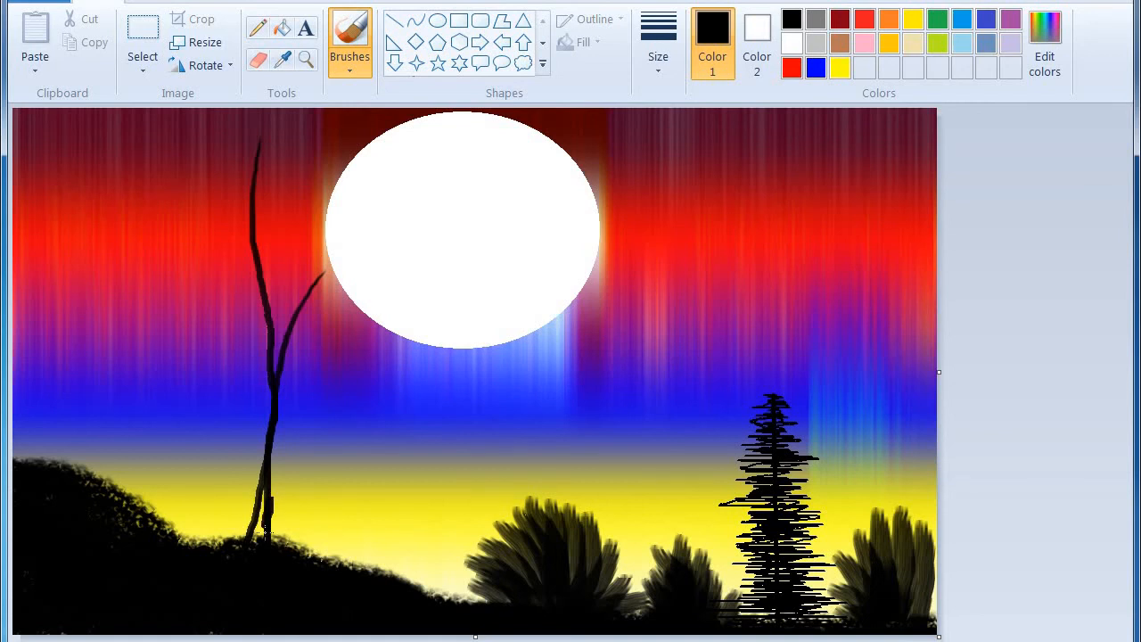
left_click_drag(273, 489, 261, 497)
mouse_move(539, 172)
left_mouse_down()
mouse_move(361, 246)
mouse_move(300, 312)
left_mouse_up()
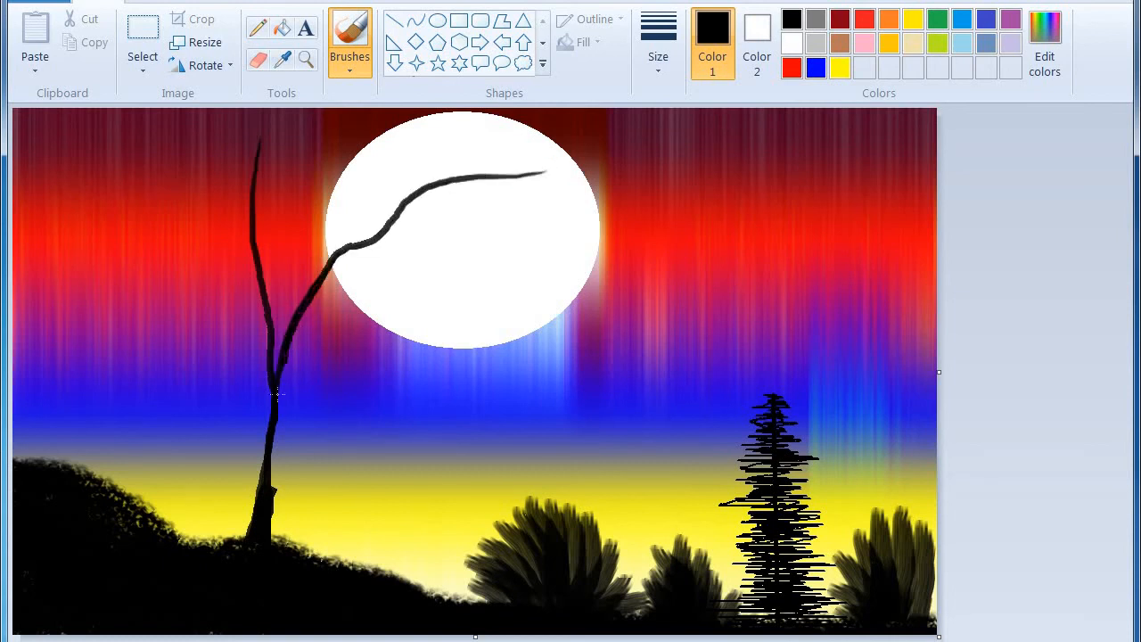
left_click_drag(275, 394, 275, 458)
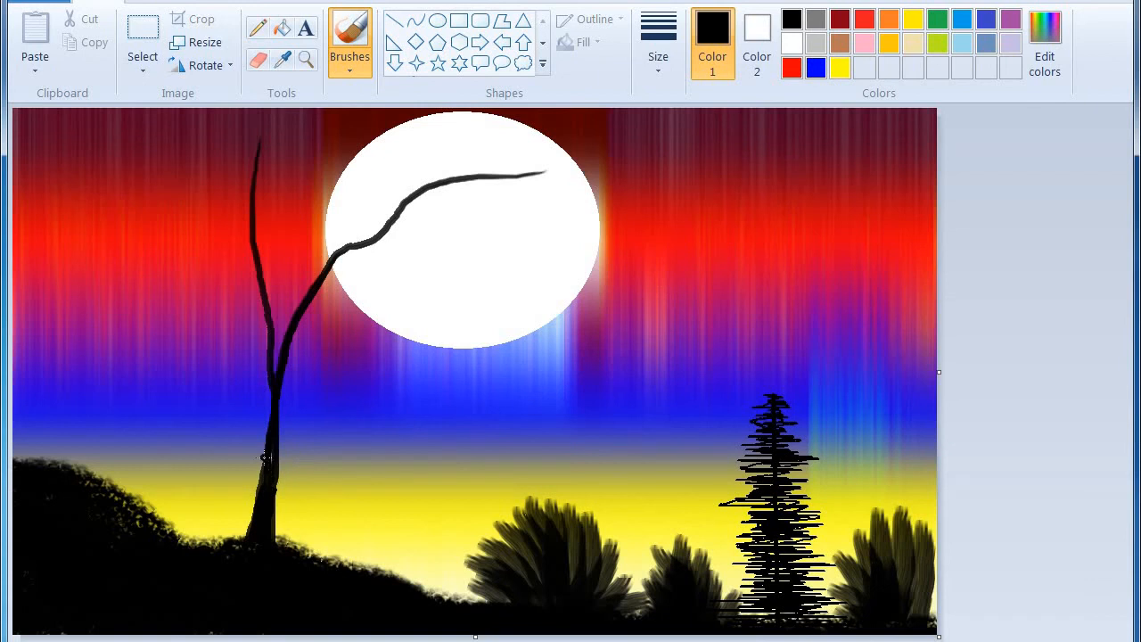
- Paint a second branch across the moon from the tree's long limb and add an upward twig to each of the two branches
left_click_drag(569, 236, 402, 242)
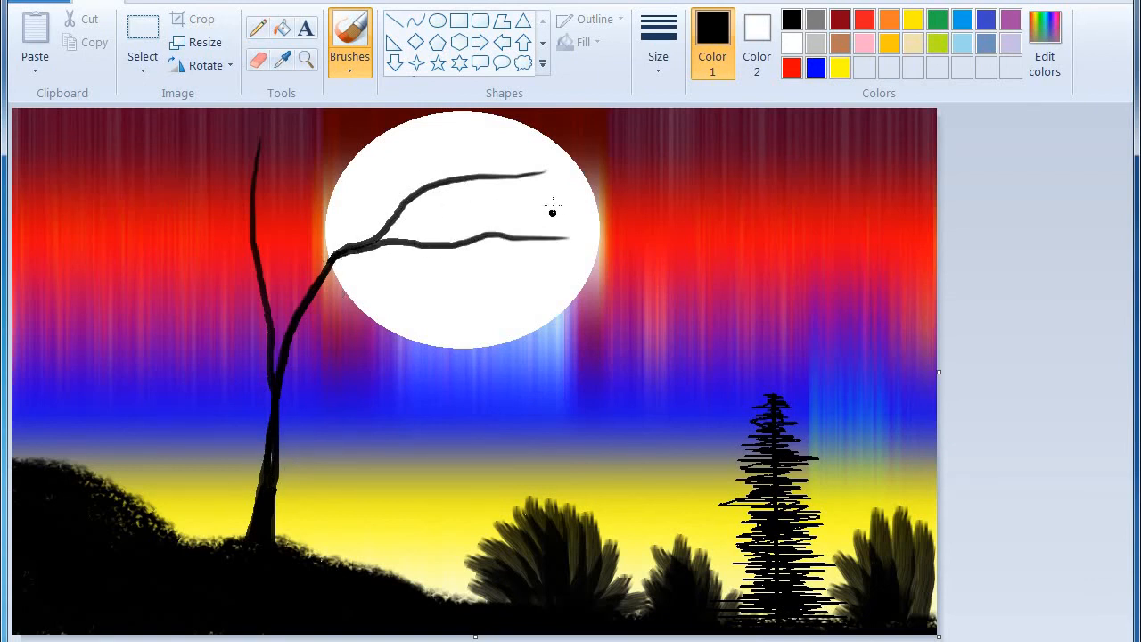
left_click_drag(551, 207, 492, 230)
left_click_drag(467, 128, 424, 185)
- Paint forked black branches on both sides of the tree's upright limb, in the red part of the sky
left_click_drag(194, 123, 248, 226)
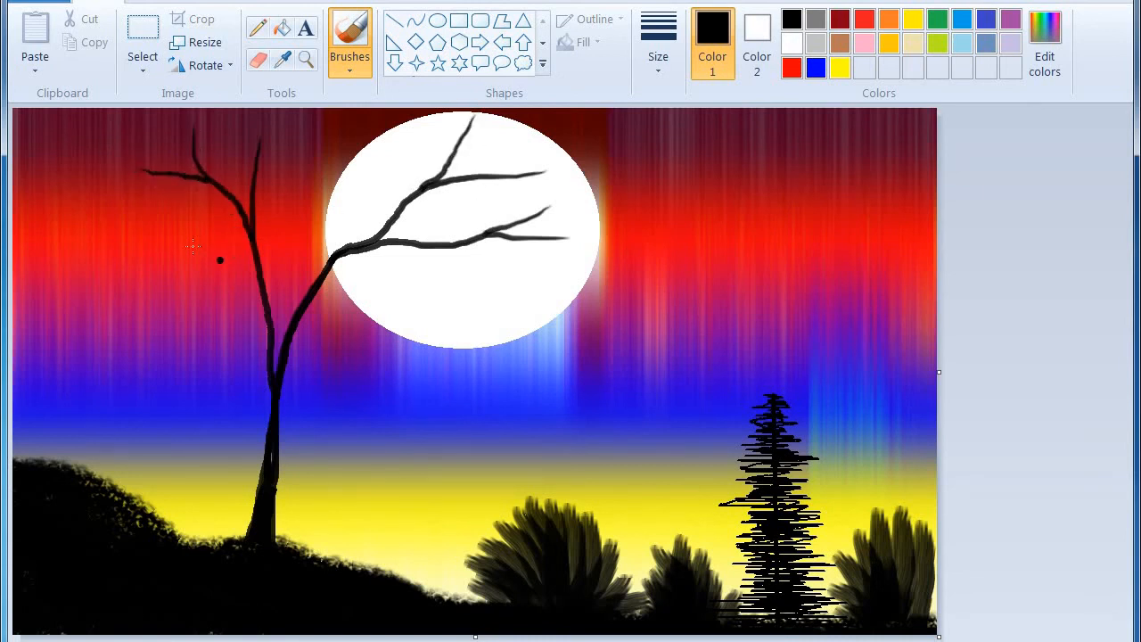
left_click_drag(193, 234, 230, 294)
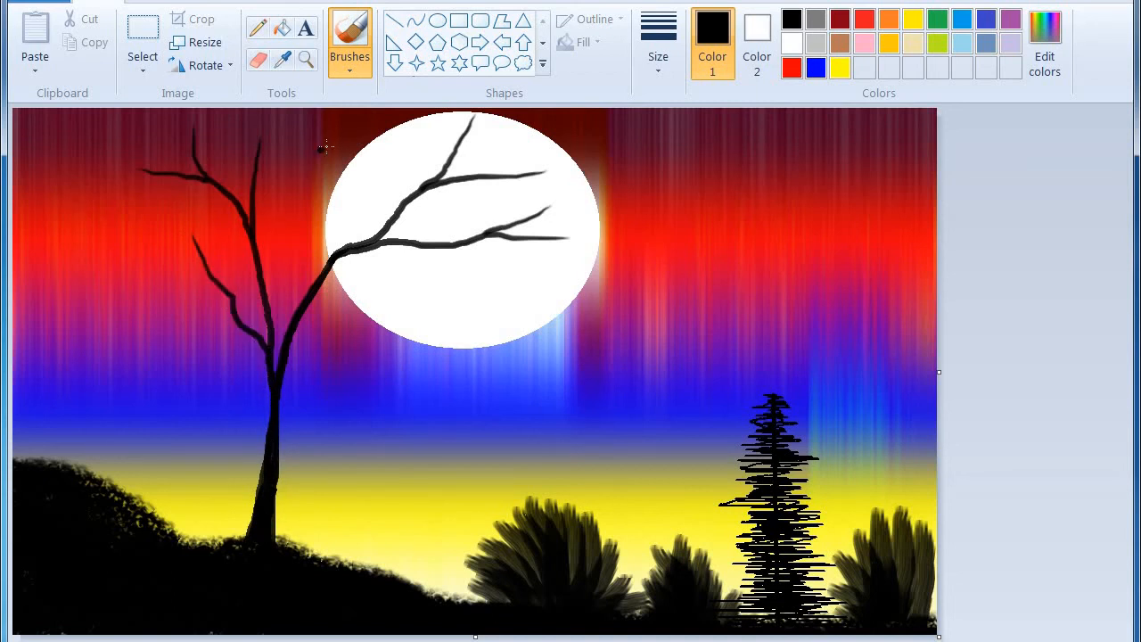
left_click_drag(326, 147, 277, 183)
mouse_move(321, 215)
left_mouse_down()
mouse_move(284, 233)
mouse_move(264, 295)
left_mouse_up()
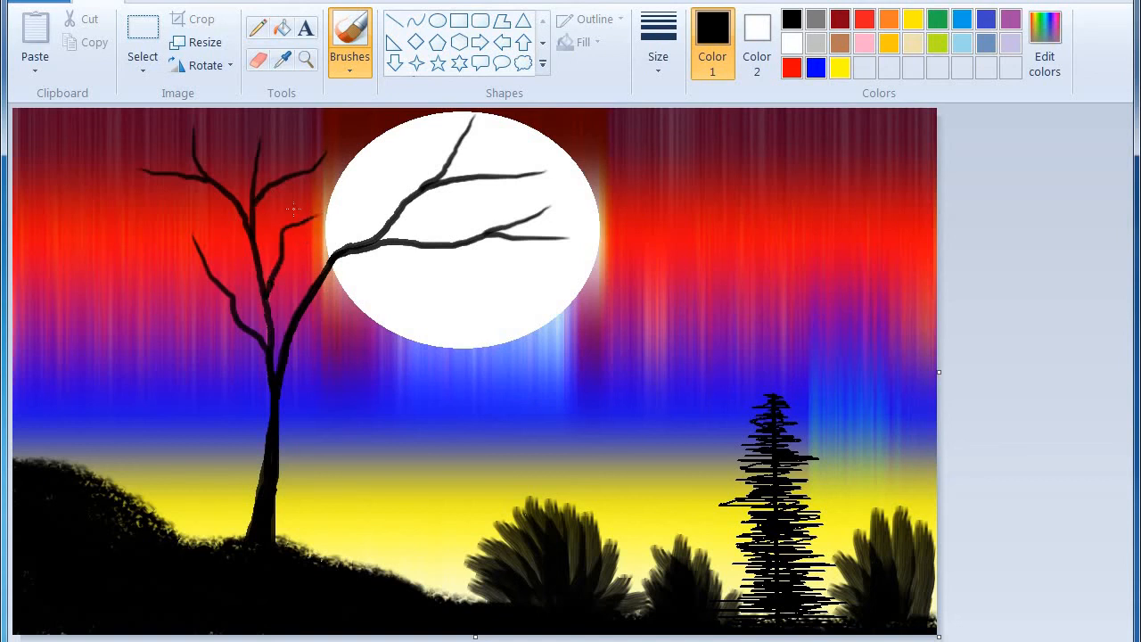
left_click_drag(290, 192, 284, 226)
- Add a rising branch over the moon's left part and a small three-pronged branch lower on the right-hand limb
left_click_drag(403, 130, 333, 260)
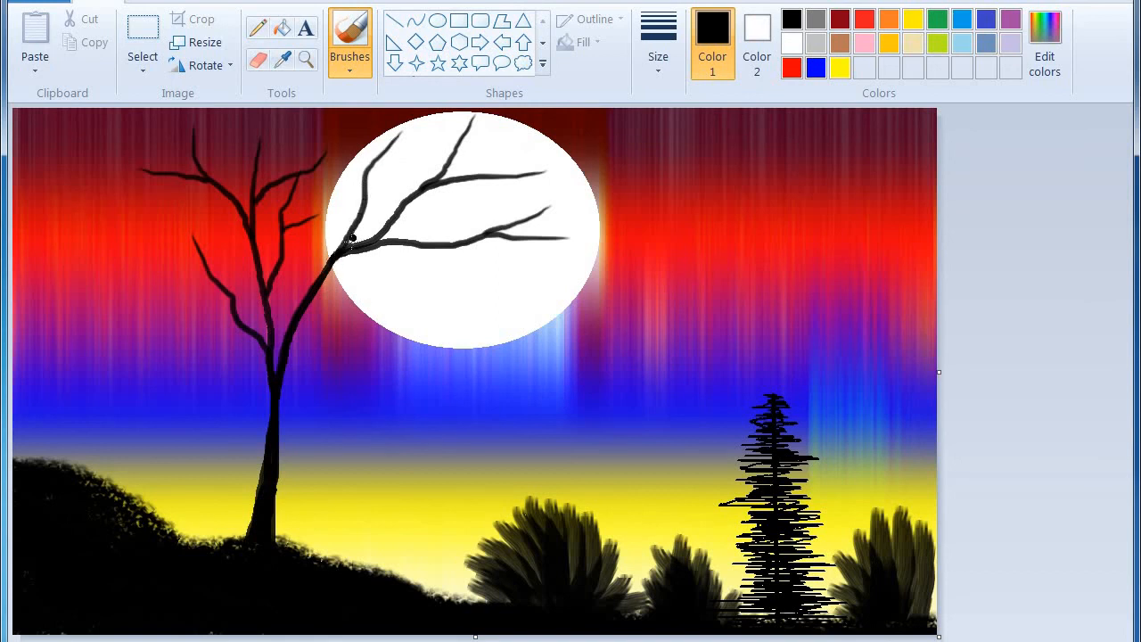
mouse_move(390, 312)
left_mouse_down()
mouse_move(348, 306)
mouse_move(294, 337)
left_mouse_up()
left_click_drag(362, 283, 330, 316)
left_click_drag(375, 347, 327, 334)
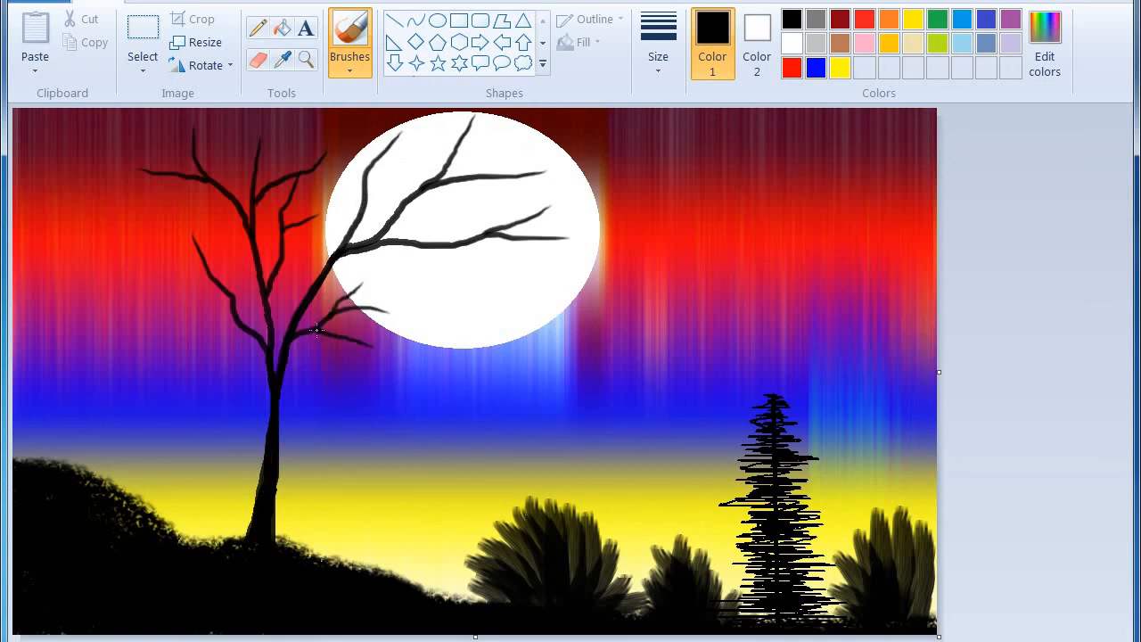
- Add twigs to the left-hand branch and extend the uppermost left branch outward with three forked twigs
left_click_drag(230, 217, 225, 284)
left_click_drag(154, 232, 208, 280)
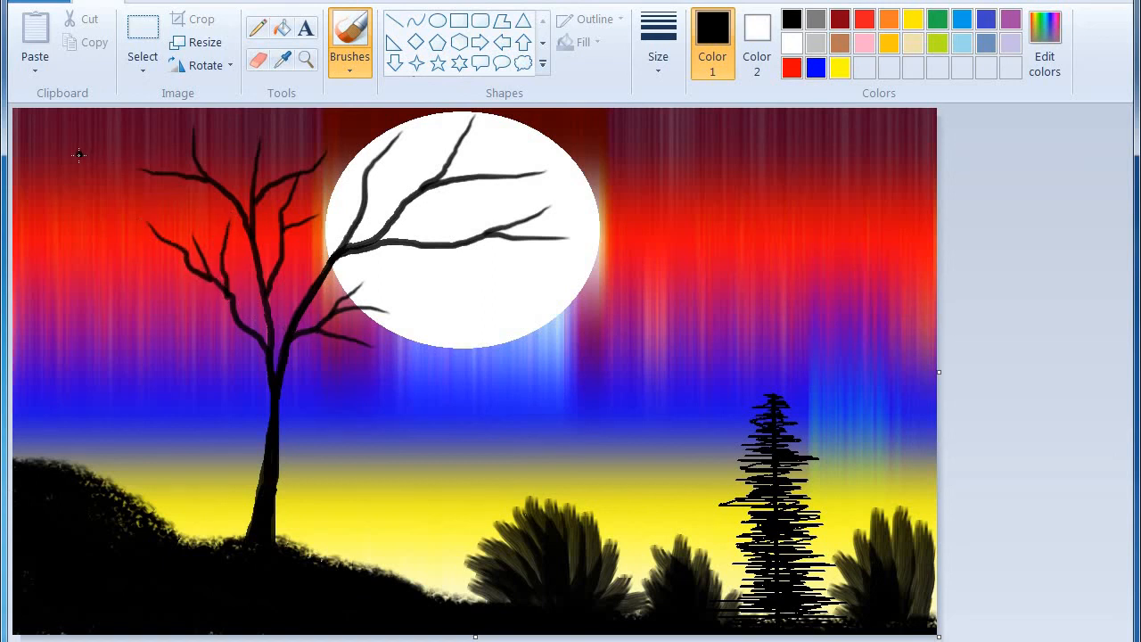
left_click_drag(79, 154, 143, 171)
left_click_drag(132, 124, 167, 176)
left_click_drag(86, 189, 125, 177)
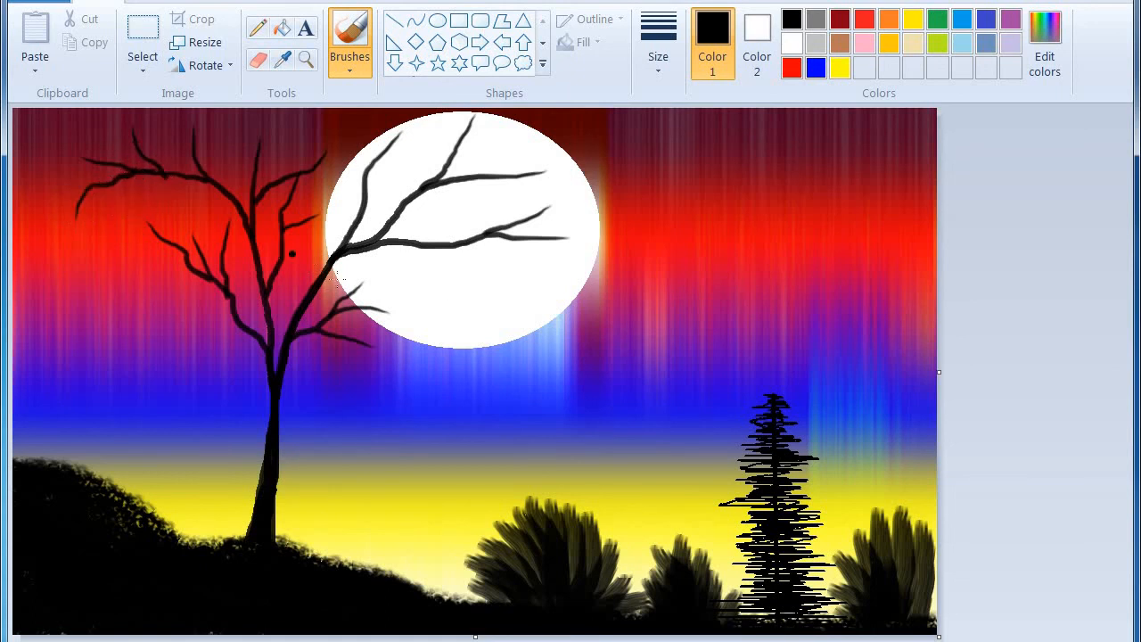
- Paint drooping forked branches hanging from the right-hand limb over the lower half of the moon
left_click_drag(552, 296, 409, 243)
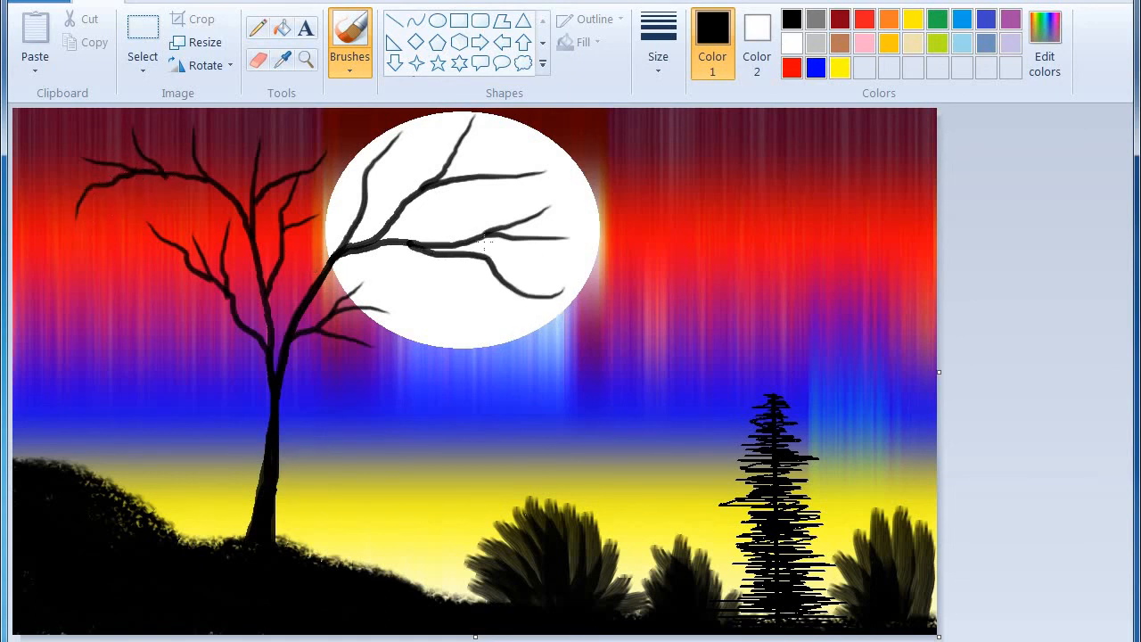
left_click_drag(508, 253, 480, 254)
left_click_drag(521, 348, 498, 276)
left_click_drag(427, 324, 358, 253)
left_click_drag(447, 287, 397, 278)
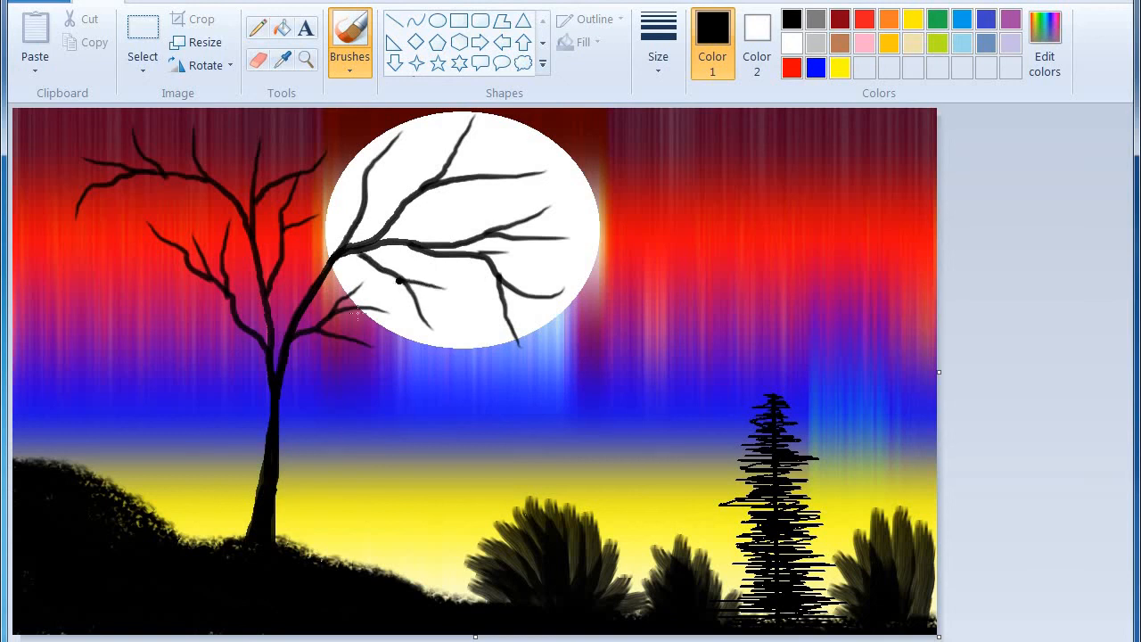
- Paint a long lower branch reaching left from the trunk's fork and add several small twigs along it
mouse_move(87, 256)
left_mouse_down()
mouse_move(145, 280)
mouse_move(203, 332)
mouse_move(242, 331)
left_mouse_up()
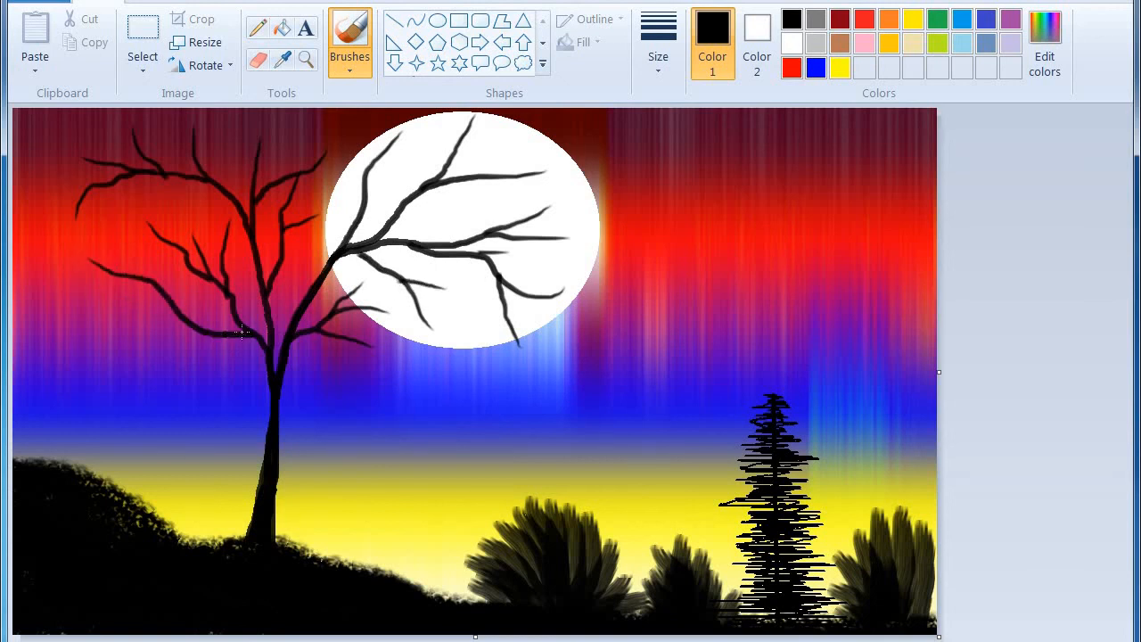
left_click_drag(149, 346, 223, 336)
left_click_drag(102, 296, 155, 279)
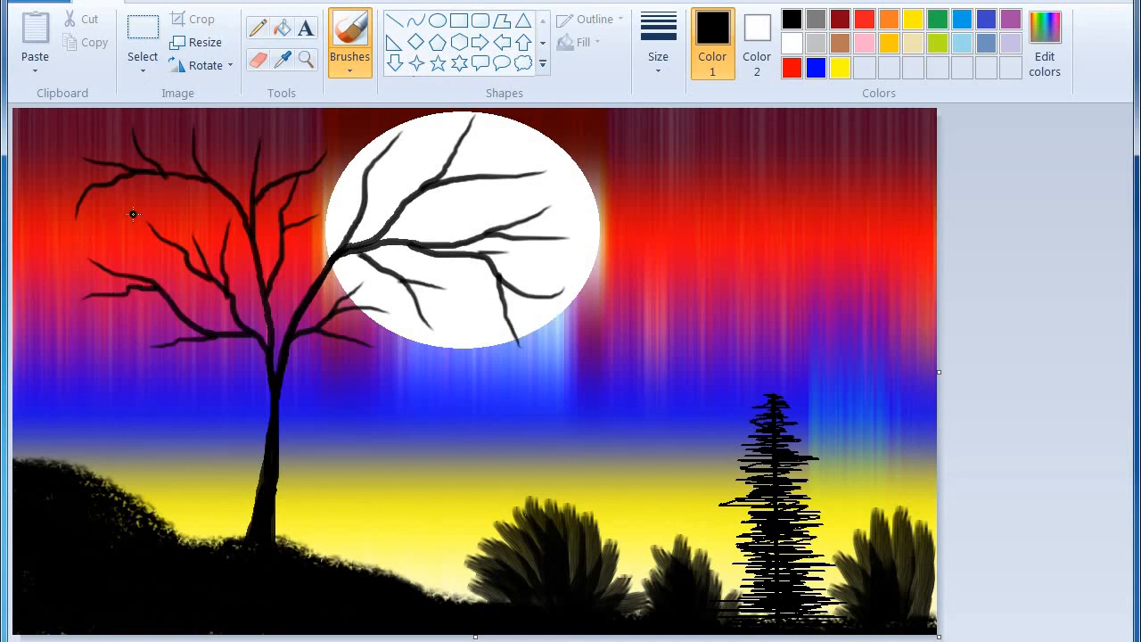
mouse_move(125, 216)
left_mouse_down()
mouse_move(150, 278)
mouse_move(139, 259)
left_mouse_up()
left_click_drag(115, 221, 140, 254)
left_click(294, 433)
- With the brush at the second size, paint an open fan of black leaf strokes on the slope just right of the bare tree
left_click(657, 57)
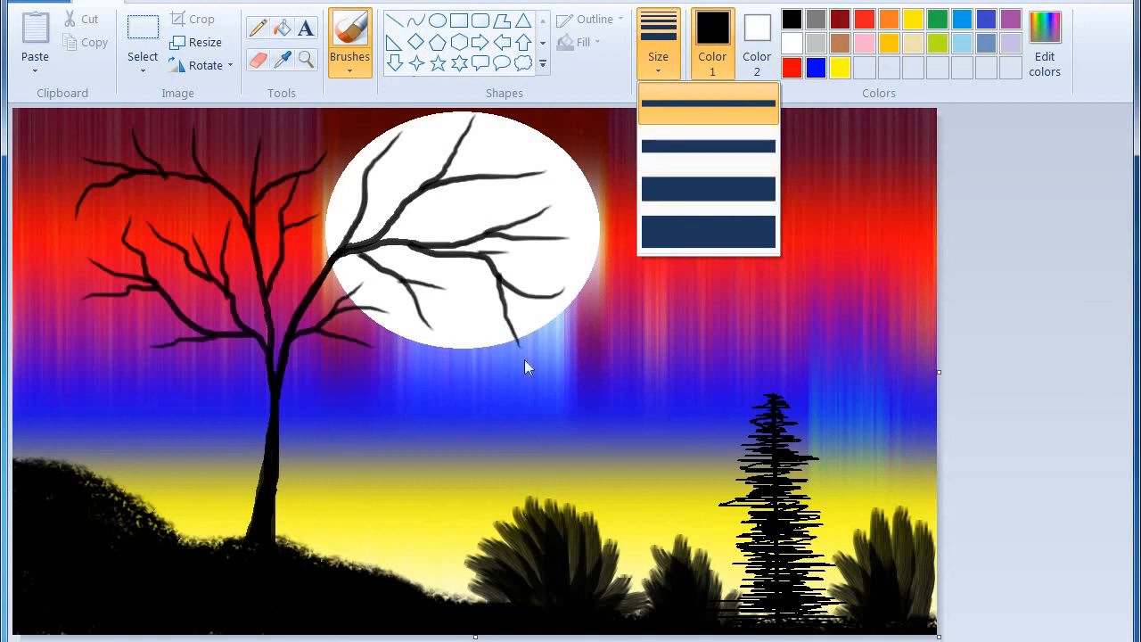
left_click(682, 142)
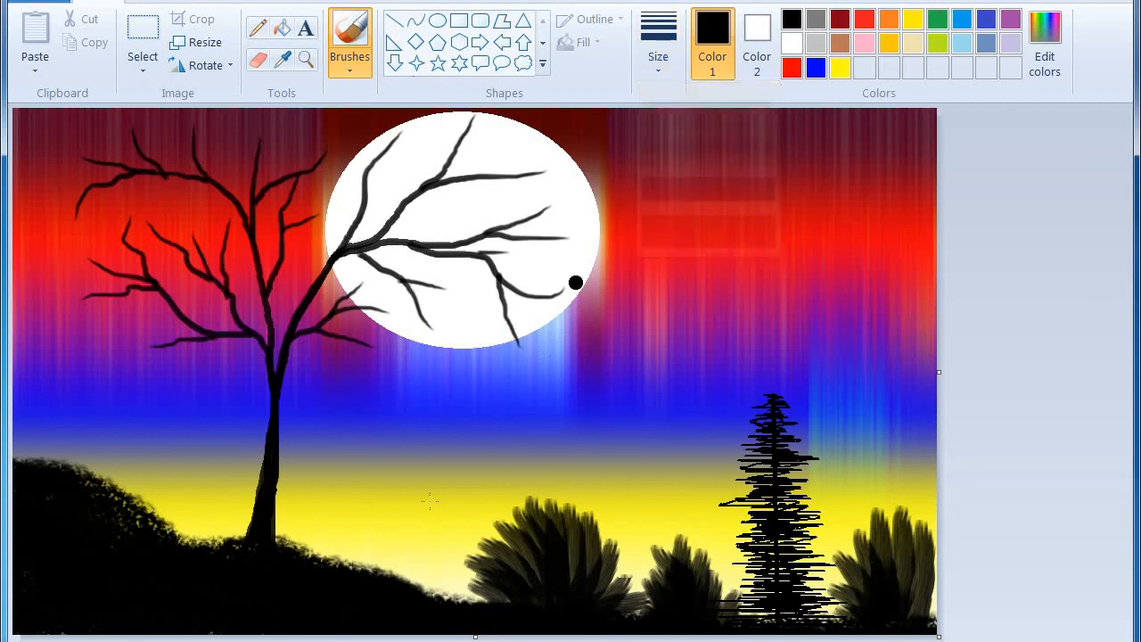
left_click_drag(308, 499, 342, 561)
left_click_drag(328, 480, 344, 563)
left_click_drag(354, 473, 350, 562)
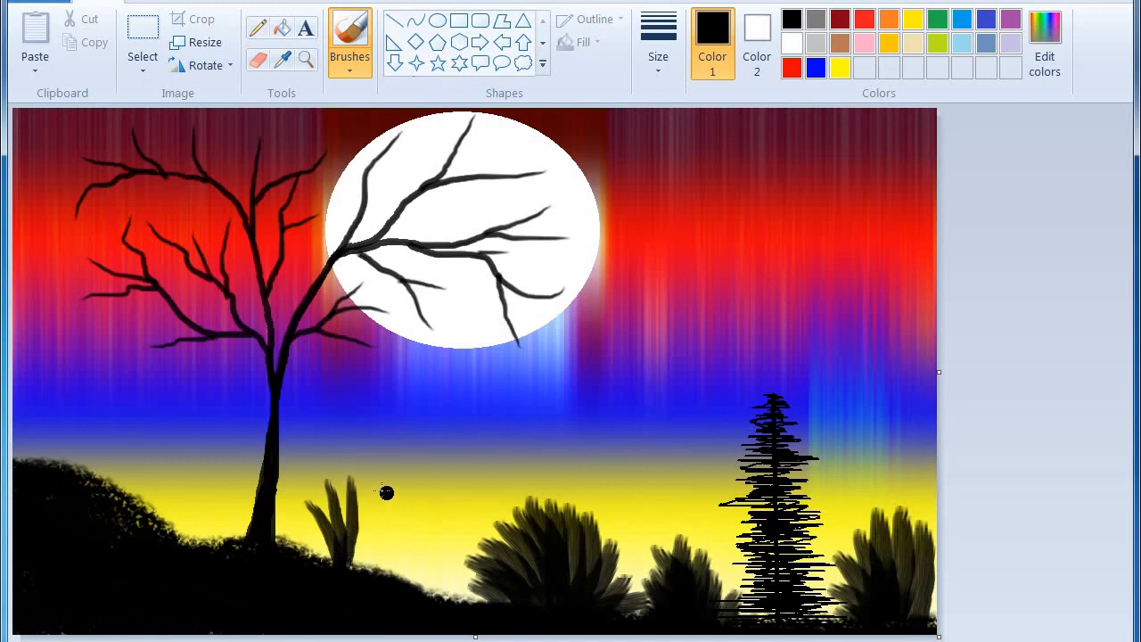
left_click_drag(386, 492, 352, 567)
left_click_drag(400, 522, 355, 565)
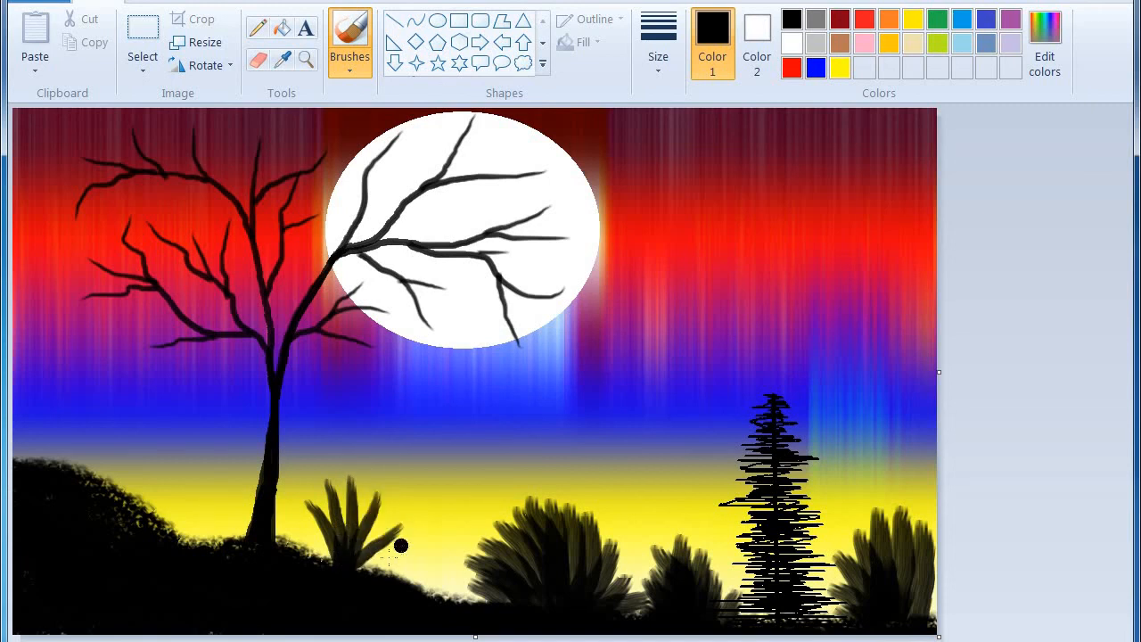
- Fill the gaps in the slope bush with more black strokes to make it a dense fan shape
mouse_move(294, 523)
left_mouse_down()
mouse_move(332, 561)
mouse_move(321, 536)
left_mouse_up()
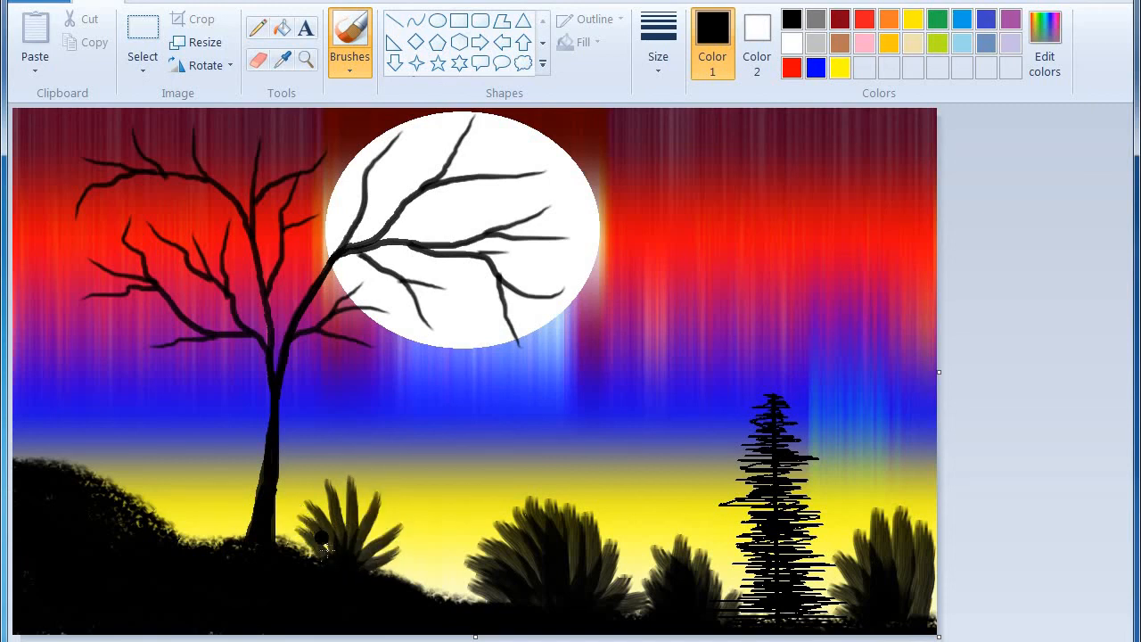
left_click_drag(306, 484, 328, 533)
left_click_drag(315, 484, 337, 539)
mouse_move(335, 467)
left_mouse_down()
mouse_move(346, 540)
mouse_move(356, 535)
mouse_move(361, 474)
mouse_move(344, 539)
left_mouse_up()
mouse_move(375, 492)
left_mouse_down()
mouse_move(358, 538)
mouse_move(346, 523)
mouse_move(360, 553)
left_mouse_up()
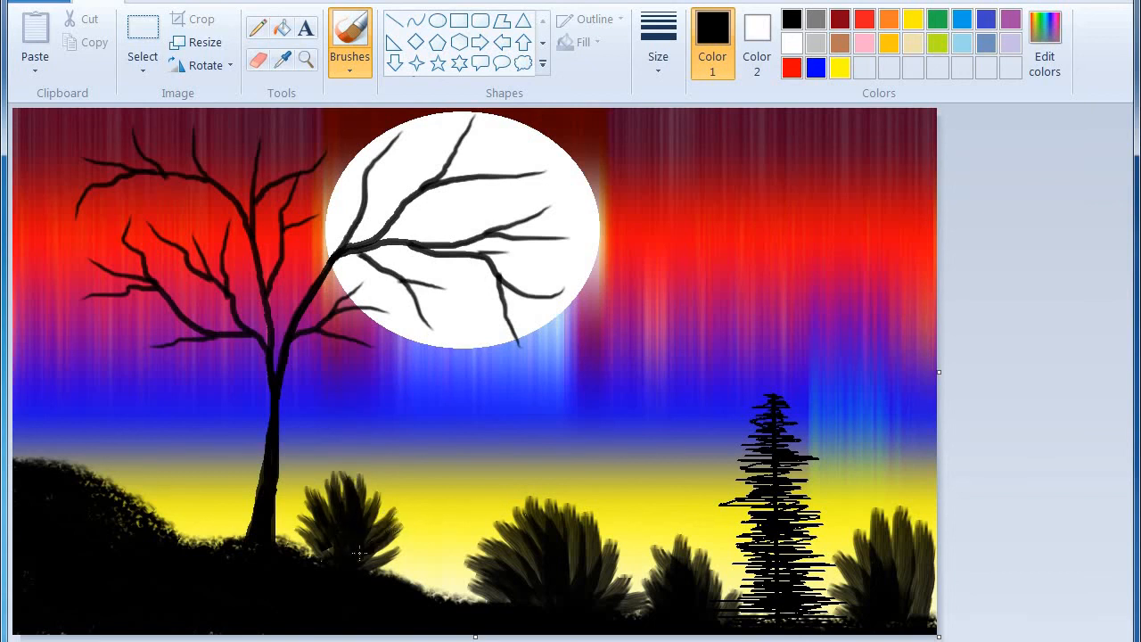